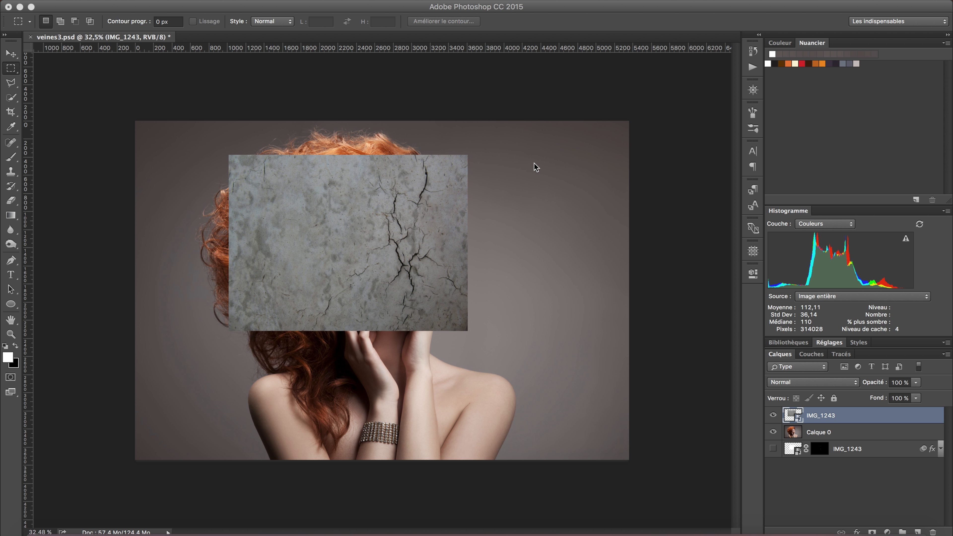
Apply a Threshold (Seuil) adjustment to the top IMG_1243 texture, lowering the level until only the main cracks remain black on white.
left_click(915, 382)
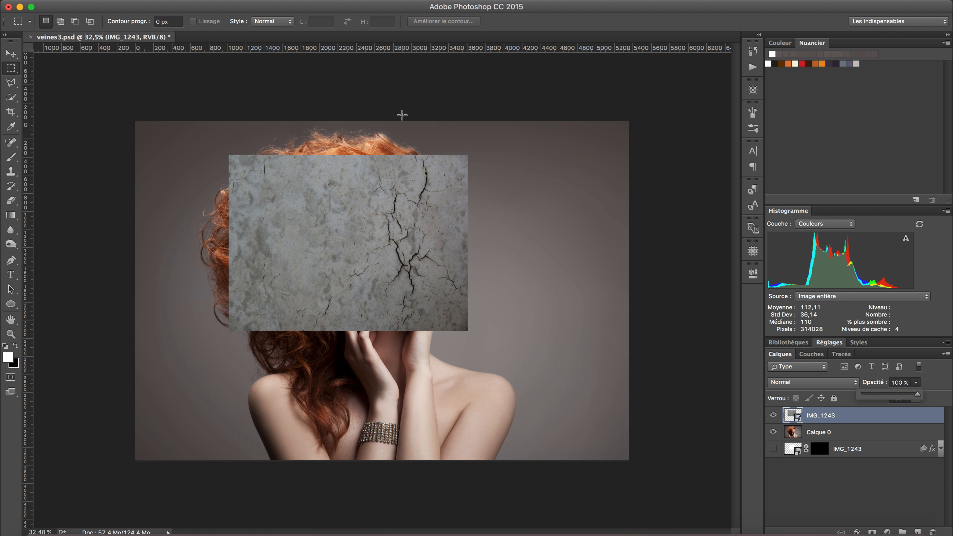
left_click(181, 1)
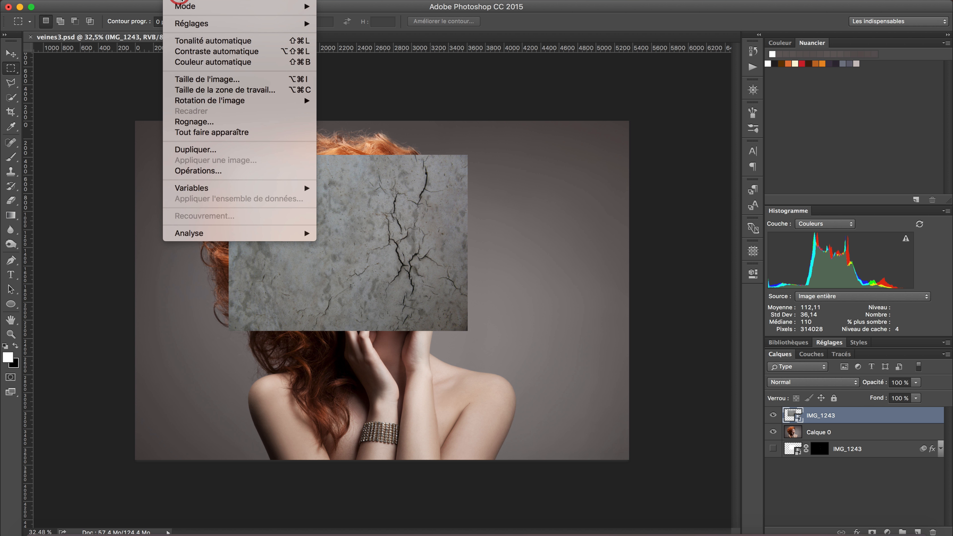
mouse_move(215, 28)
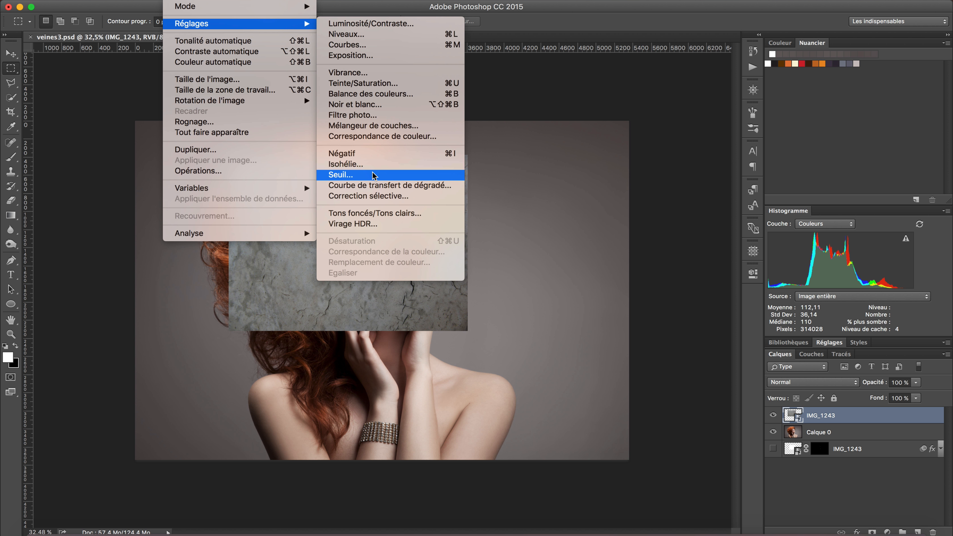
left_click(374, 175)
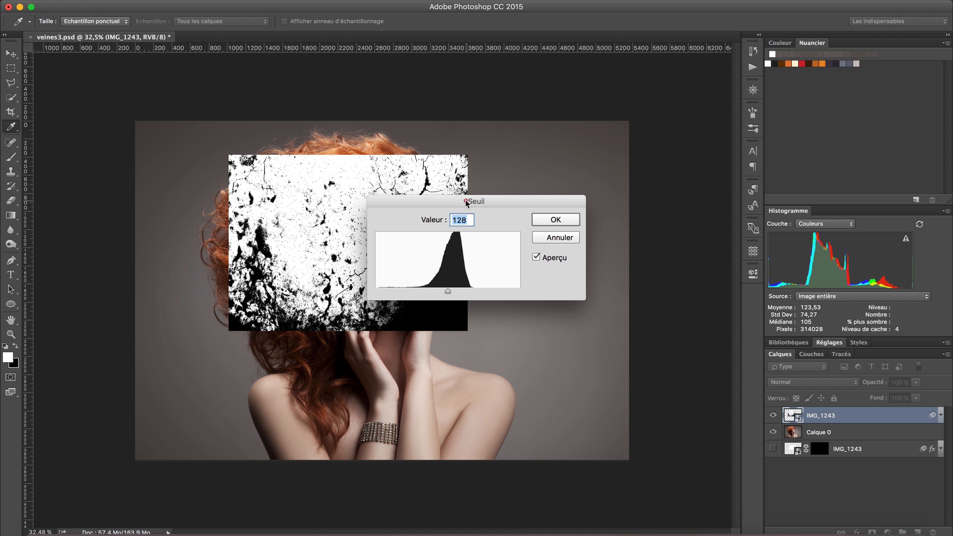
left_click_drag(467, 203, 588, 196)
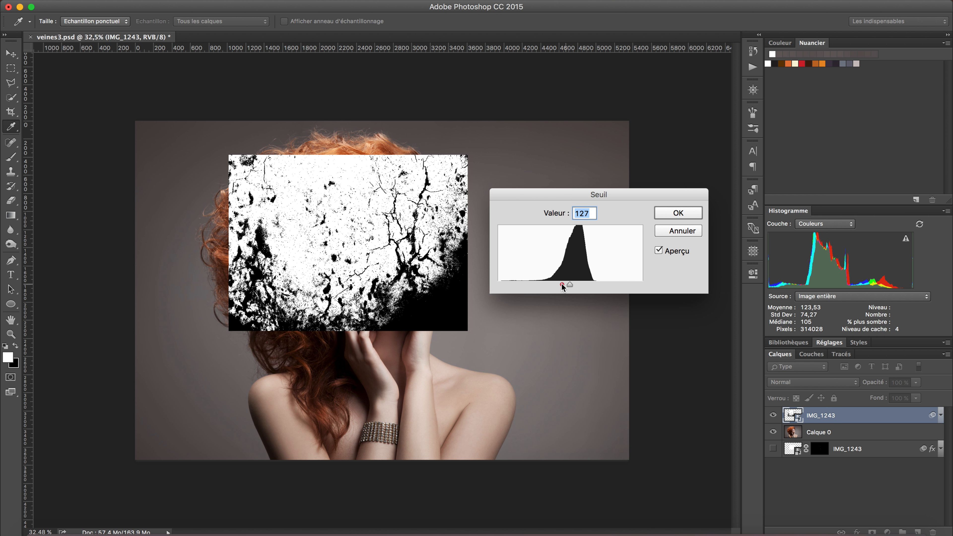
left_click_drag(562, 283, 524, 284)
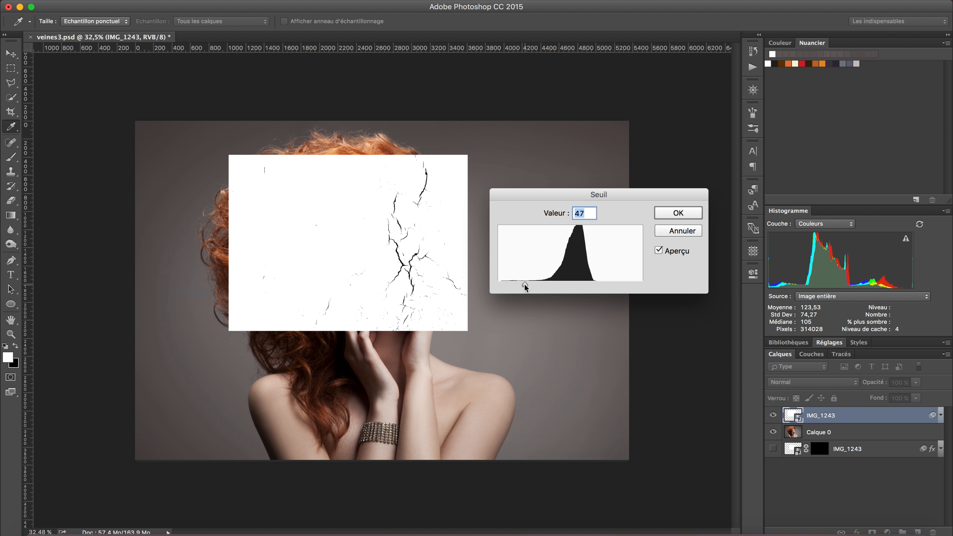
left_click_drag(524, 284, 527, 284)
left_click(678, 213)
Select the white areas of the thresholded crack texture using Color Range (Plage de couleurs).
key("m")
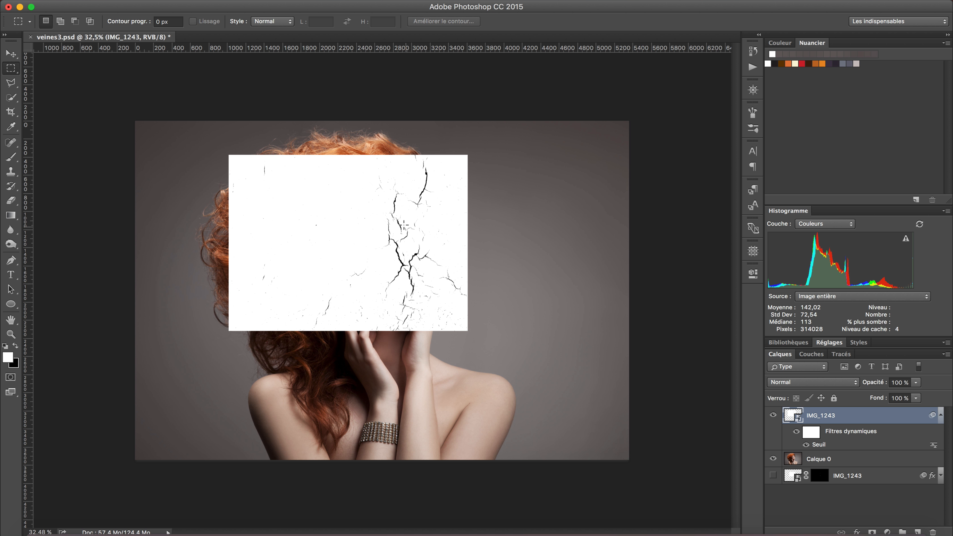
left_click(322, 2)
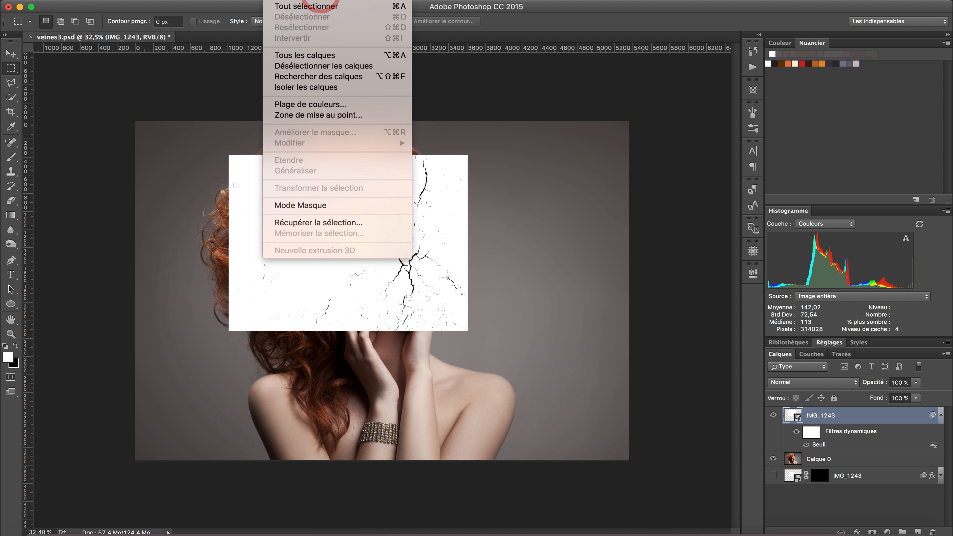
left_click(304, 106)
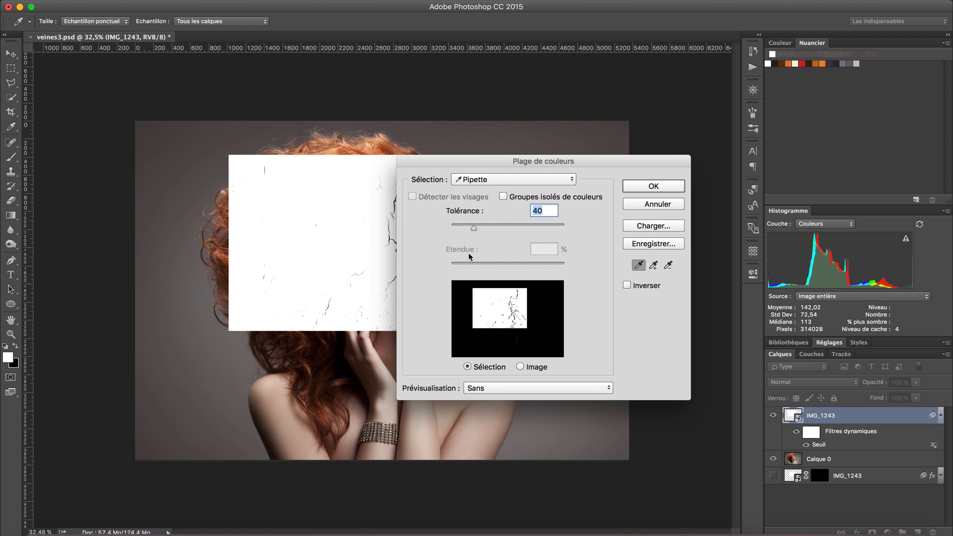
left_click(500, 297)
left_click(494, 299)
left_click(661, 187)
key("m")
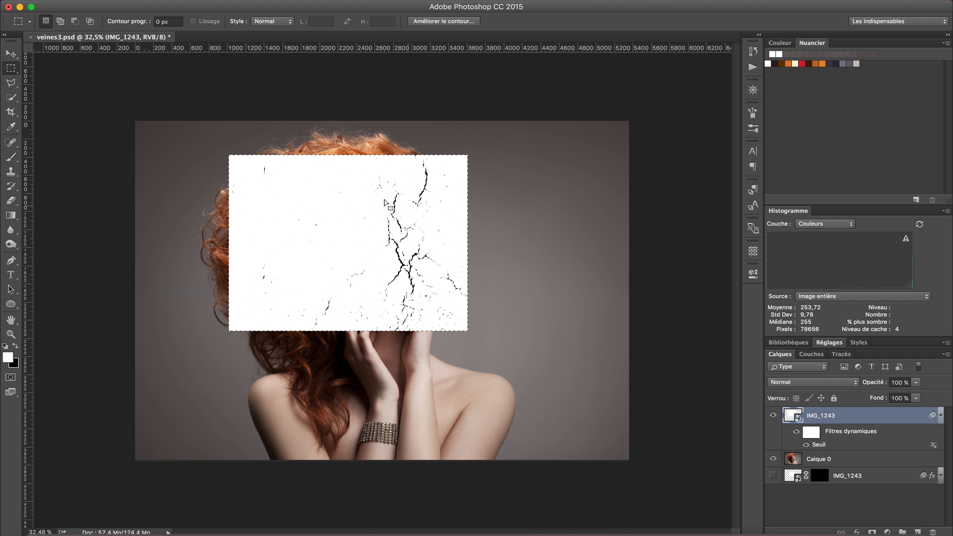
Invert the selection and add it as a layer mask on the top IMG_1243 layer to hide the white.
left_click(296, 1)
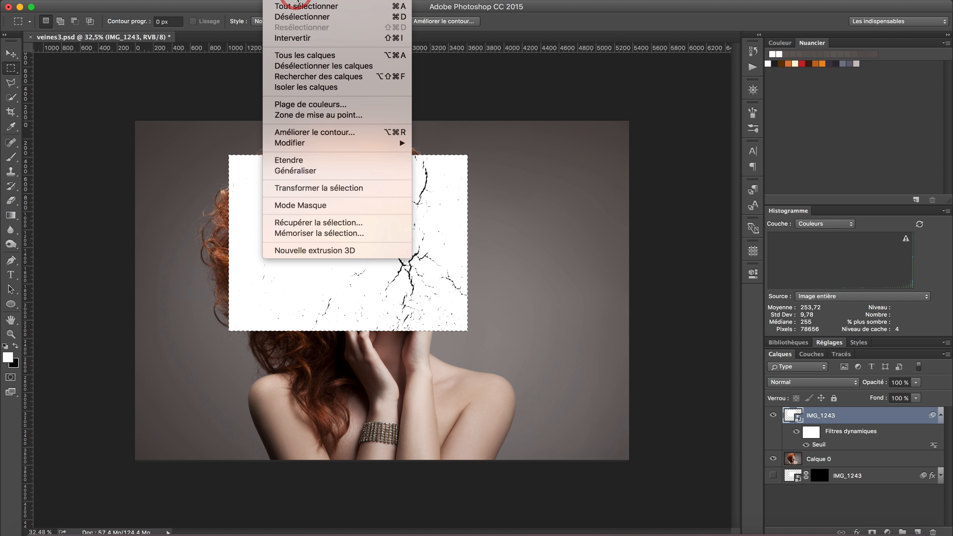
left_click(306, 39)
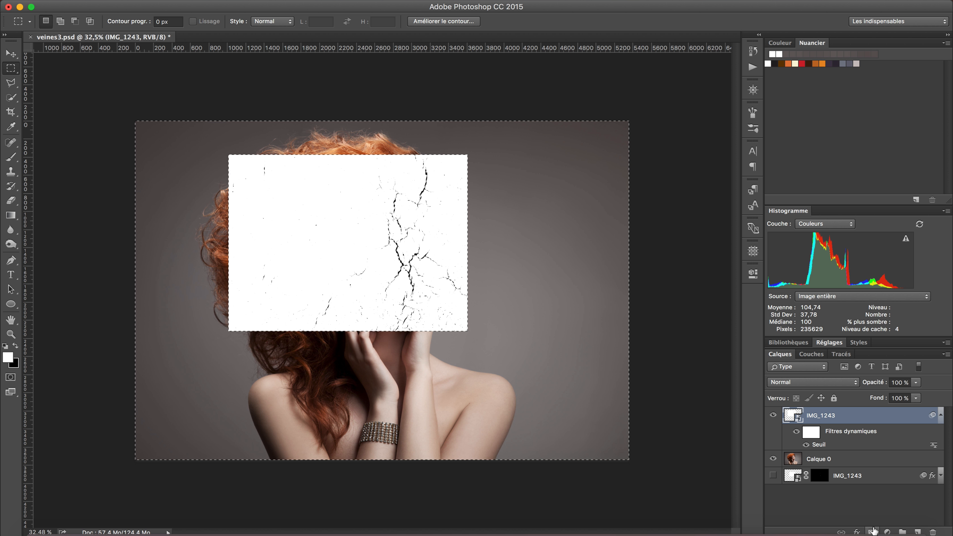
left_click(873, 531)
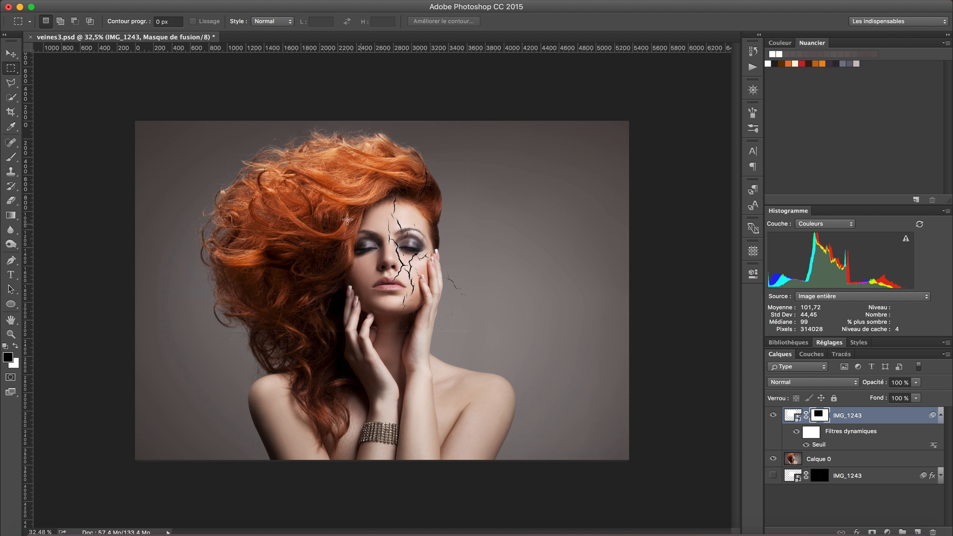
Examine the masked cracks up close across the face and collapse the top IMG_1243 layer's smart filter list.
scroll(408, 258, "up", 3, "alt")
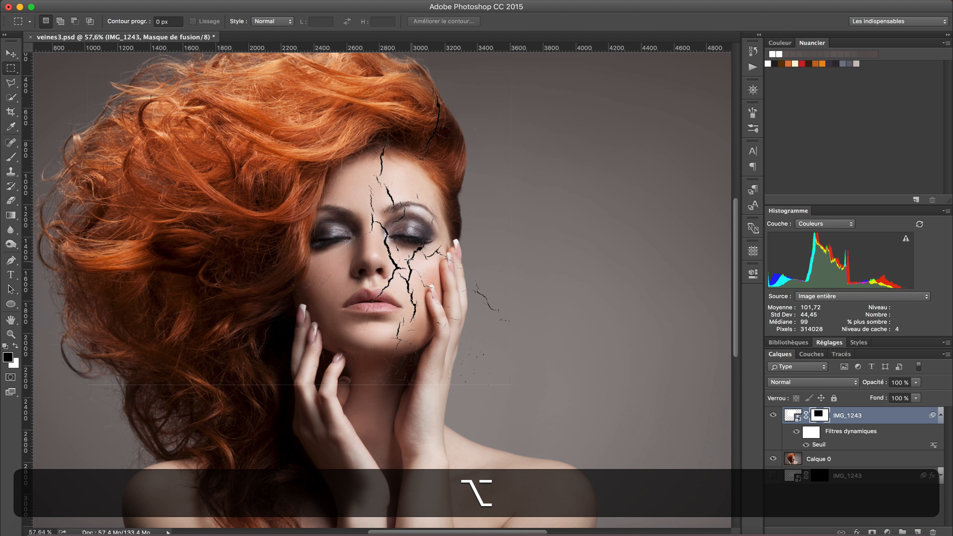
scroll(408, 259, "up", 6, "alt")
scroll(408, 259, "up", 5)
scroll(408, 259, "left", 8)
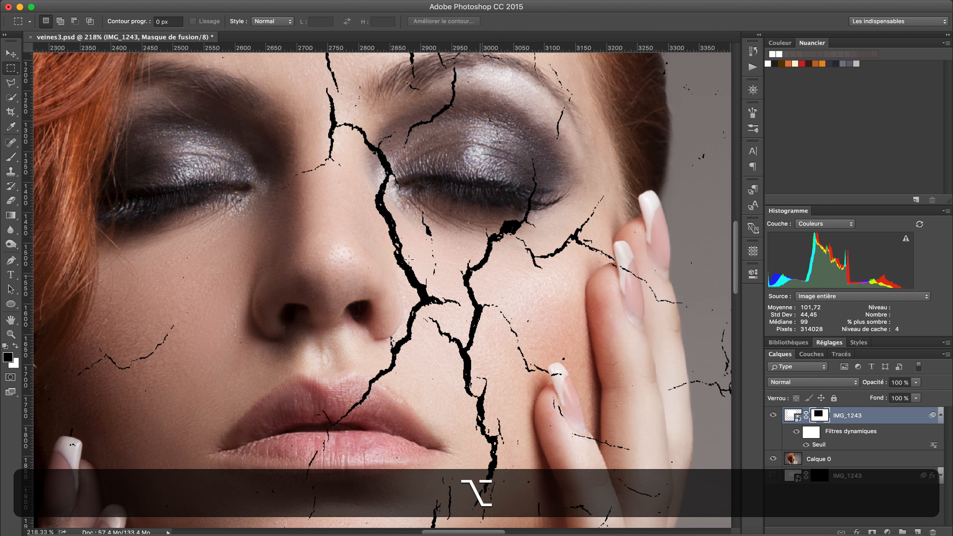
scroll(408, 260, "down", 5)
scroll(408, 259, "right", 1)
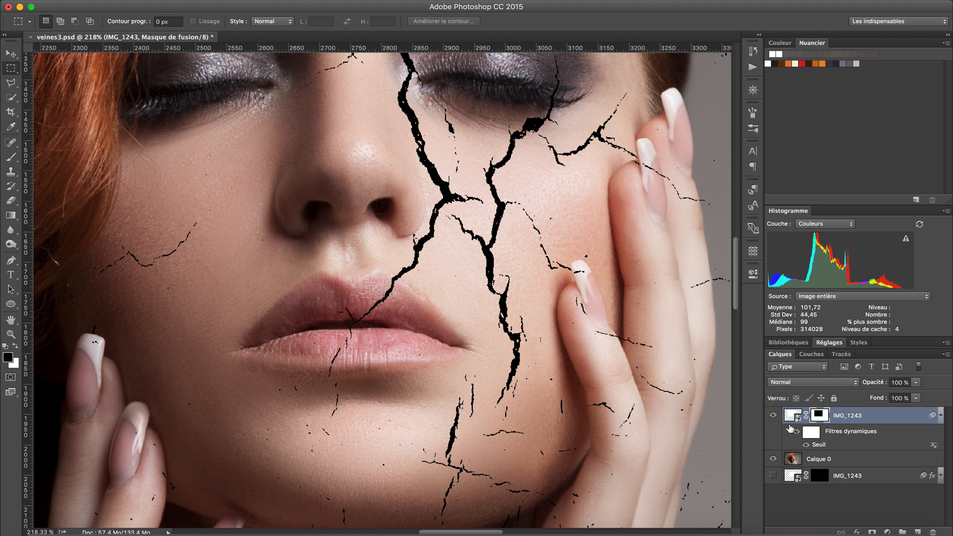
left_click(940, 416)
scroll(655, 342, "up", 1)
scroll(655, 342, "up", 5)
scroll(655, 342, "right", 5)
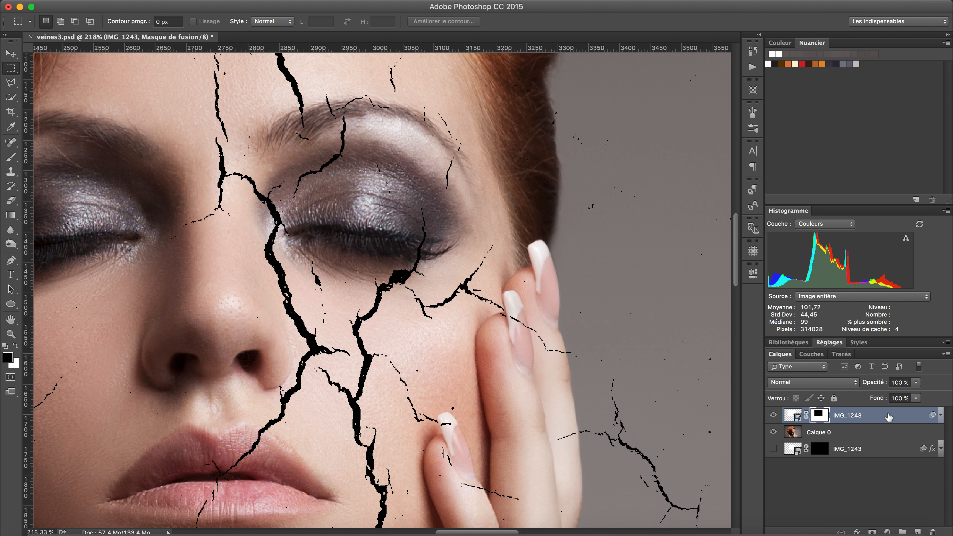
Add a Color Overlay (Incrustation couleur) to the top IMG_1243 layer, restore its default settings, and set its color to red f40000.
double_click(887, 416)
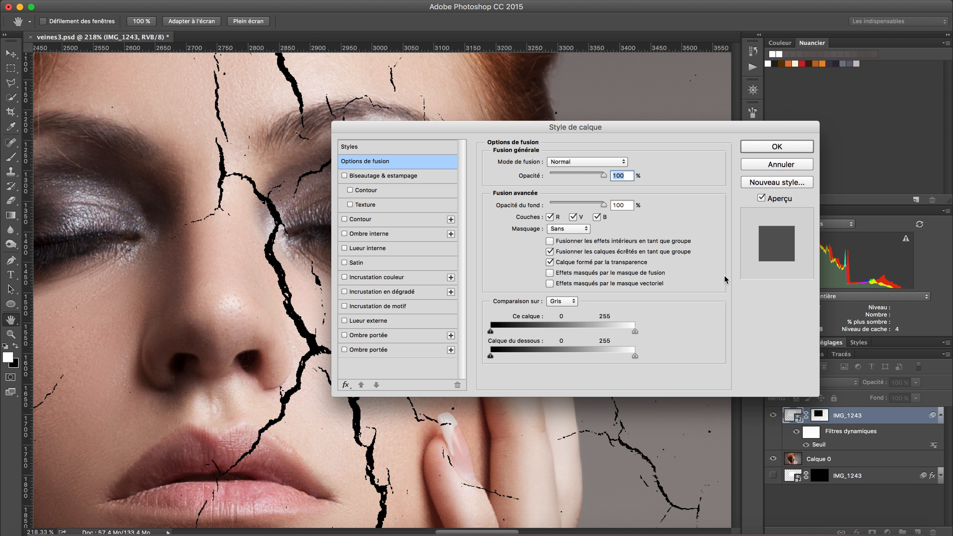
left_click_drag(526, 129, 625, 120)
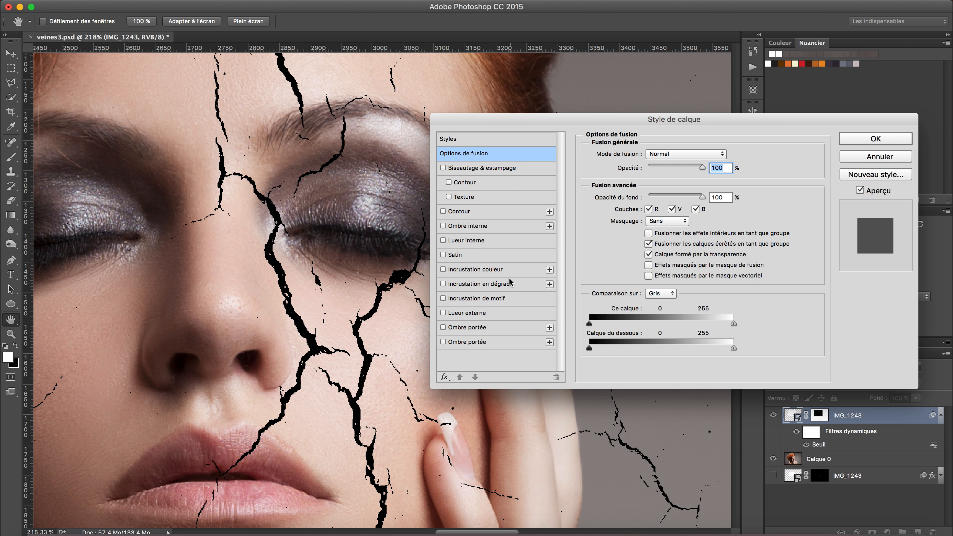
left_click(487, 270)
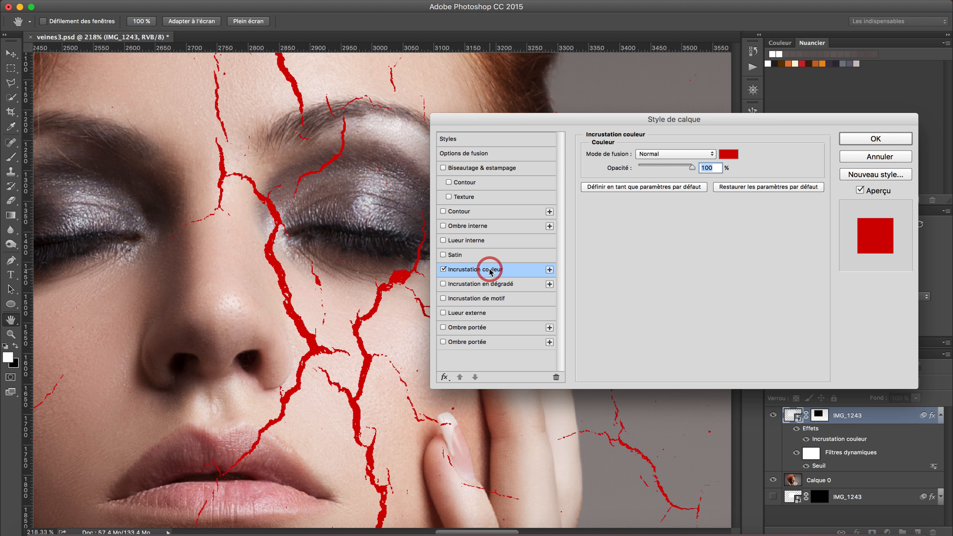
left_click(759, 187)
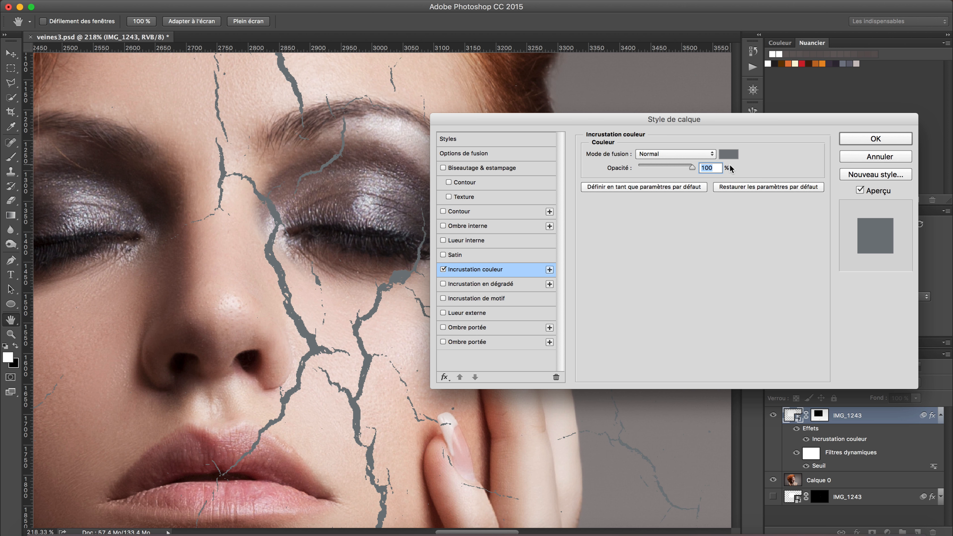
left_click(729, 155)
left_click_drag(578, 150, 586, 110)
left_click_drag(549, 150, 576, 129)
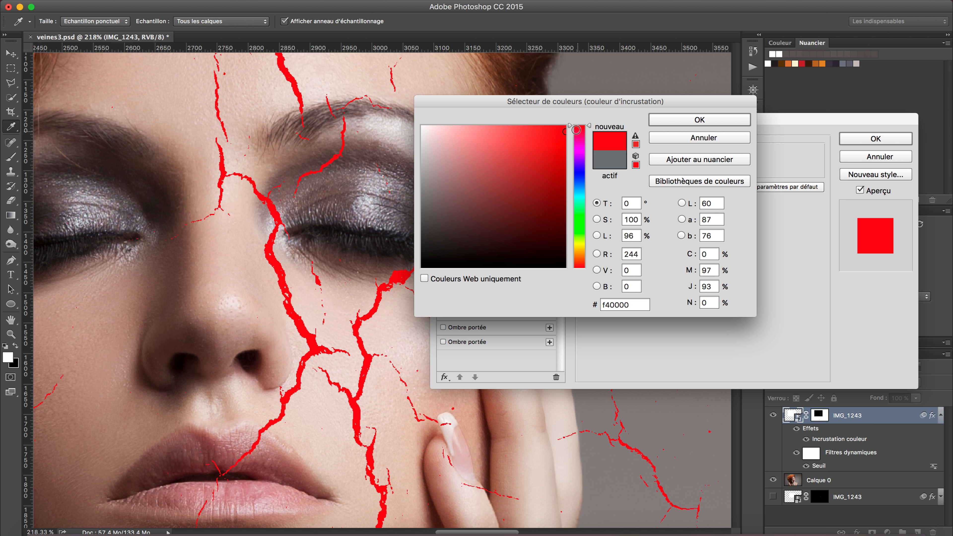
left_click(708, 123)
Try the Produit blend mode on the red color overlay and return it to Normal.
left_click(676, 153)
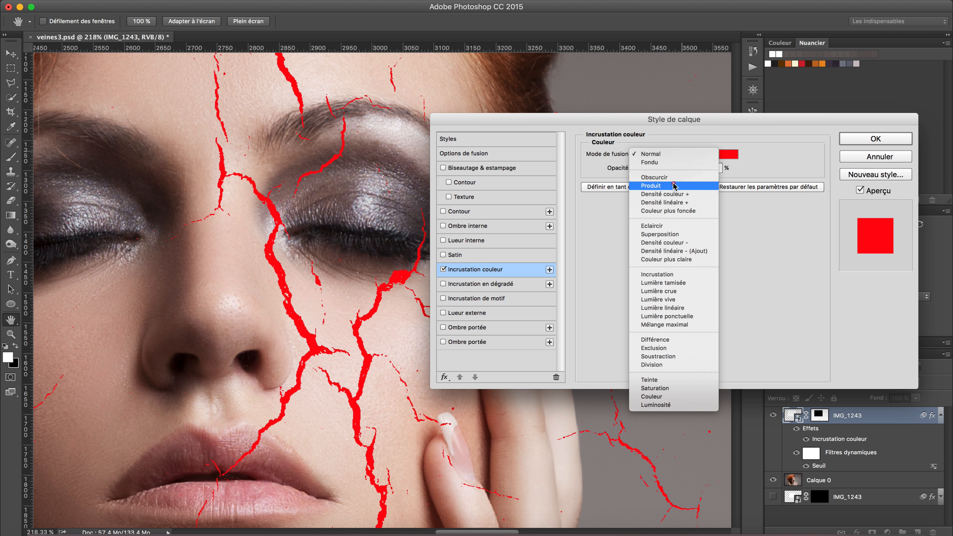
left_click(673, 186)
left_click(677, 154)
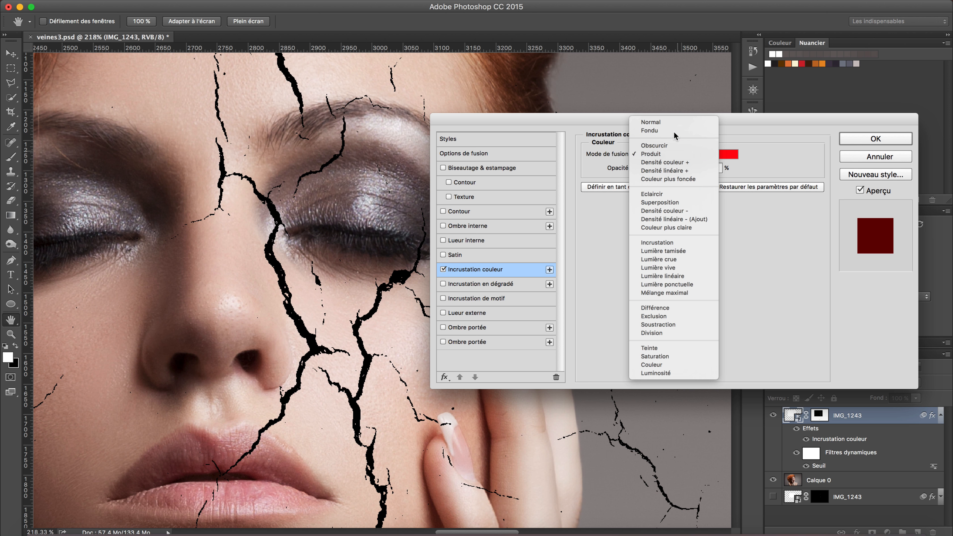
left_click(674, 122)
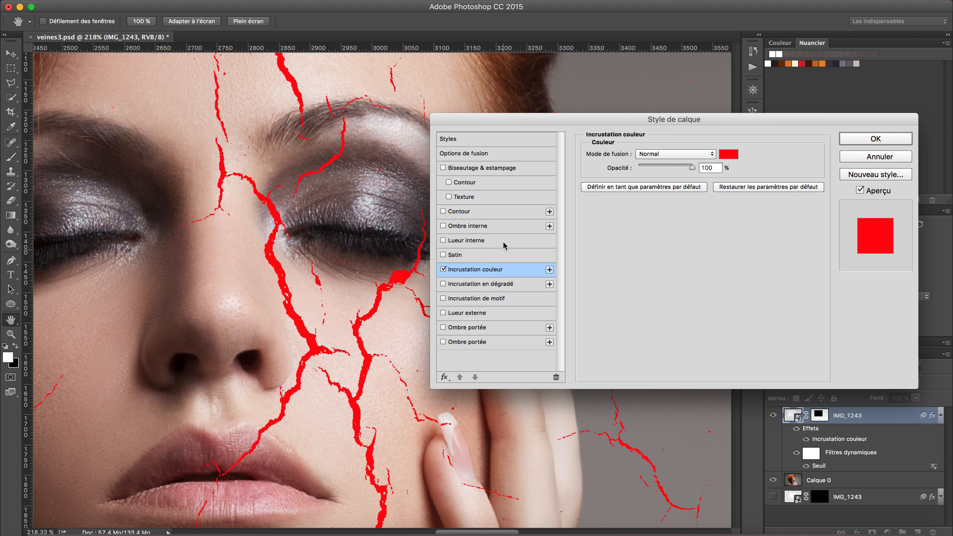
Add an Inner Shadow (Ombre interne) to the cracks with its default settings restored and the opacity set to 73%.
left_click(505, 226)
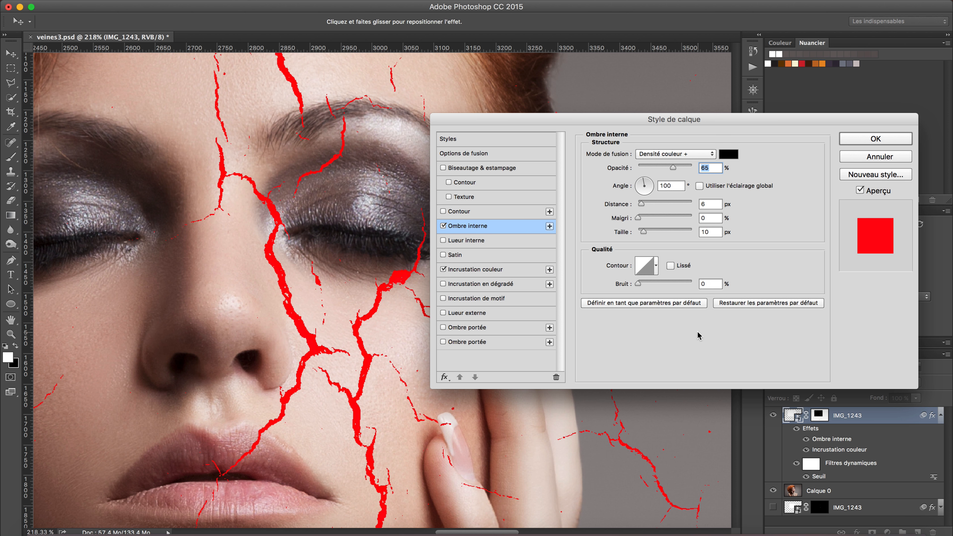
left_click(752, 303)
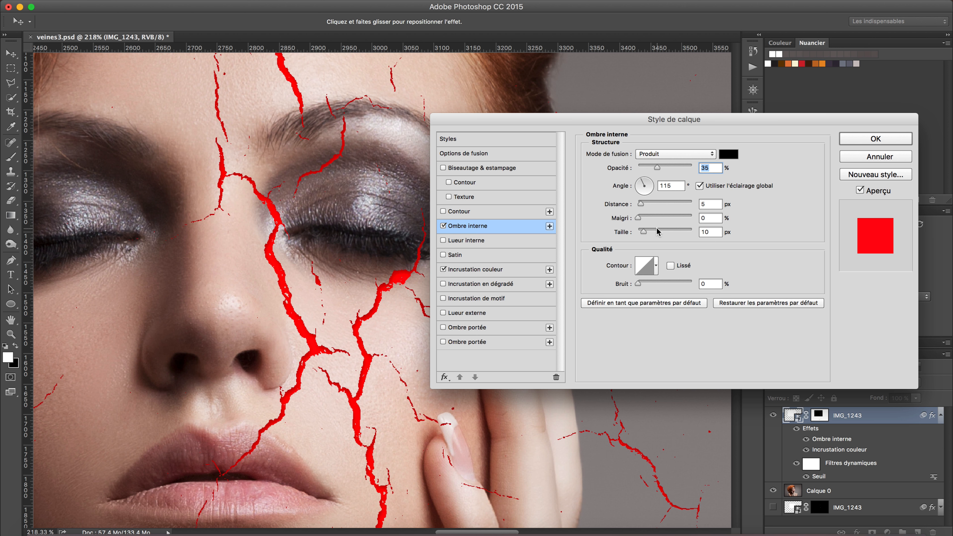
left_click_drag(666, 167, 678, 168)
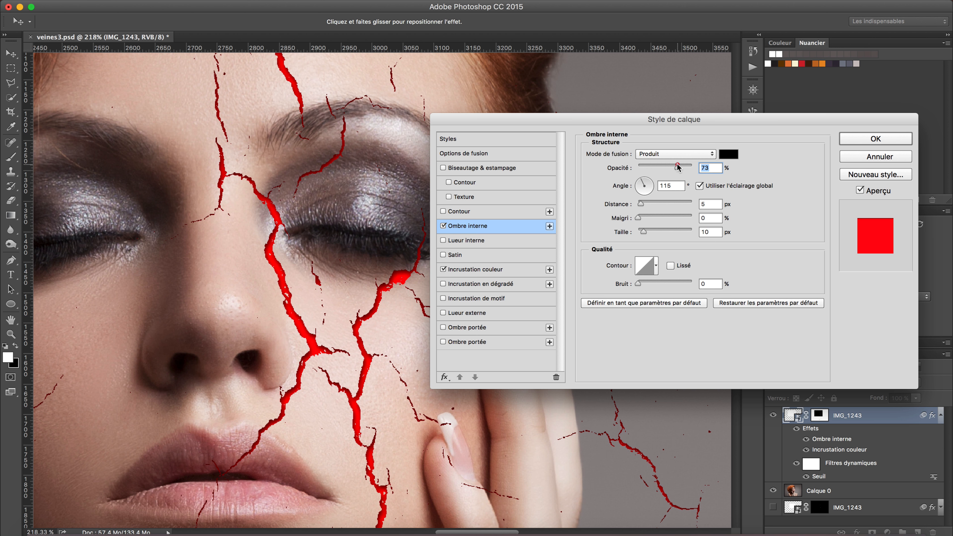
Try the Lumière crue and Lumière vive blend modes on the inner shadow and return it to Produit.
left_click(668, 152)
left_click(674, 261)
left_click(679, 155)
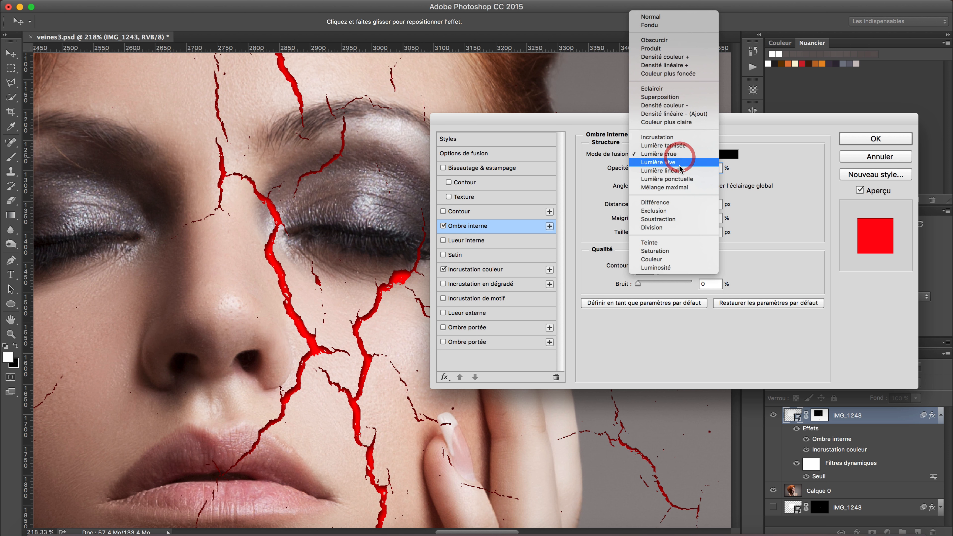
left_click(679, 165)
left_click(675, 157)
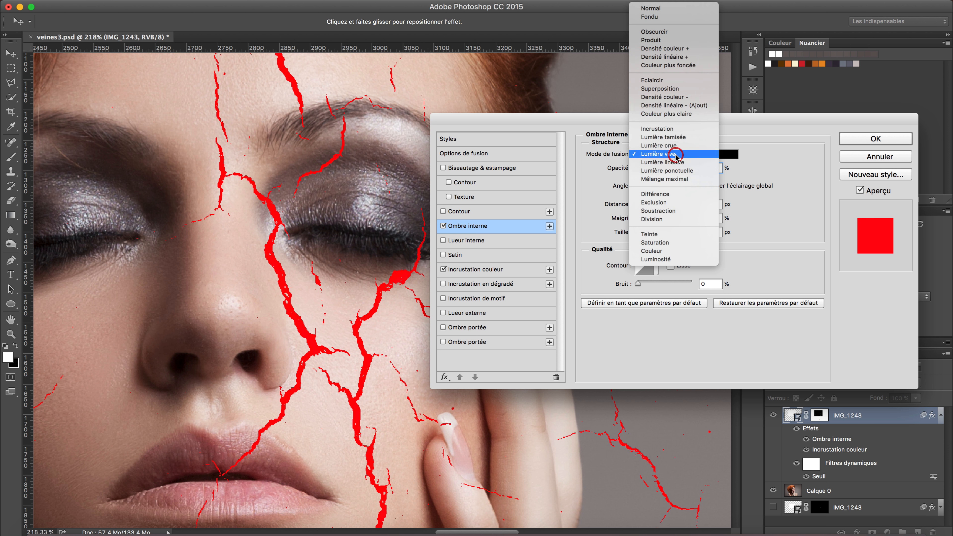
left_click(676, 38)
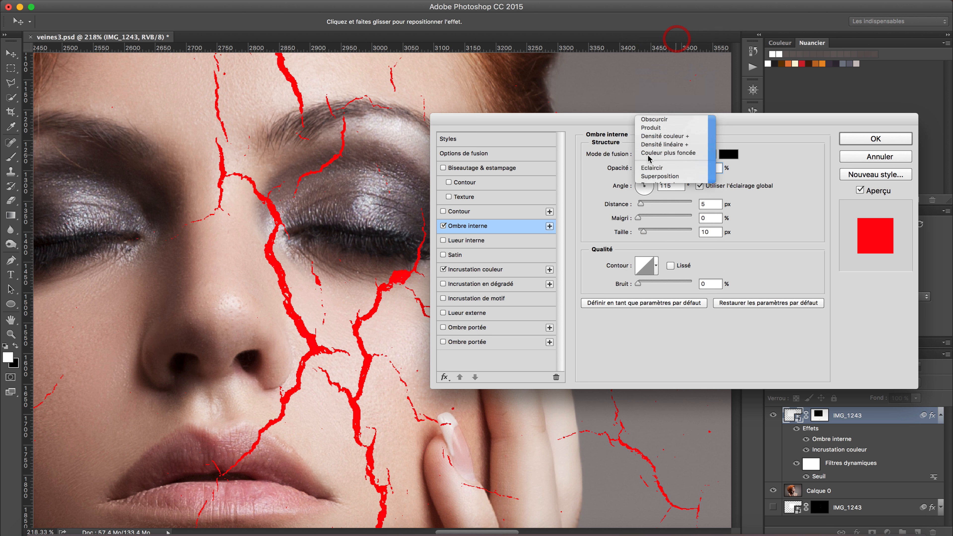
Bend the inner shadow's contour into a custom curve with input 42% and output 78%, and set its noise (Bruit) to 8%.
left_click(647, 268)
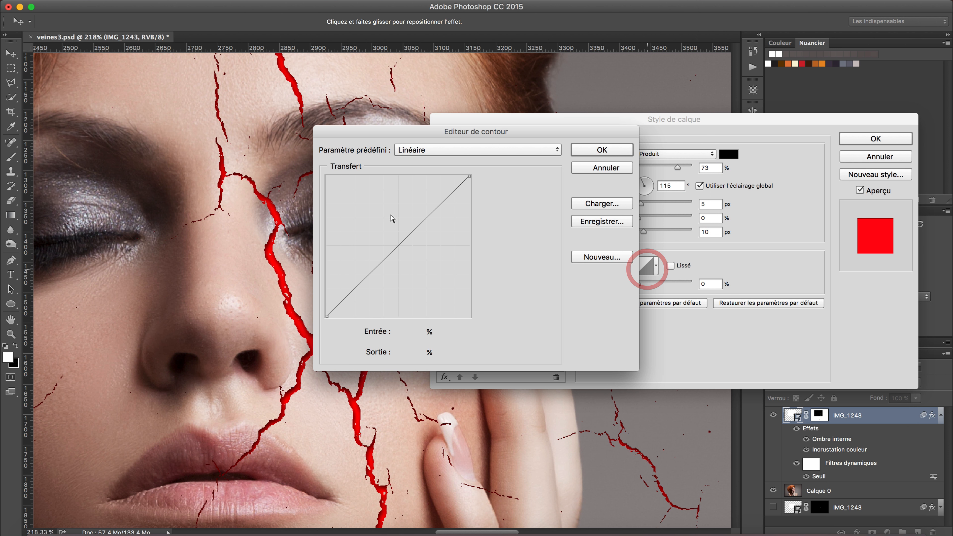
left_click_drag(402, 241, 386, 205)
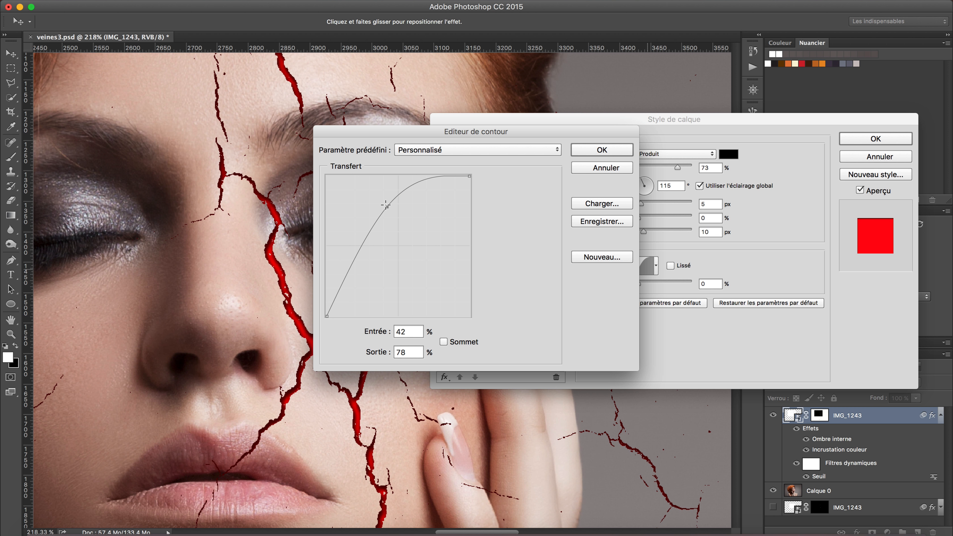
left_click(600, 152)
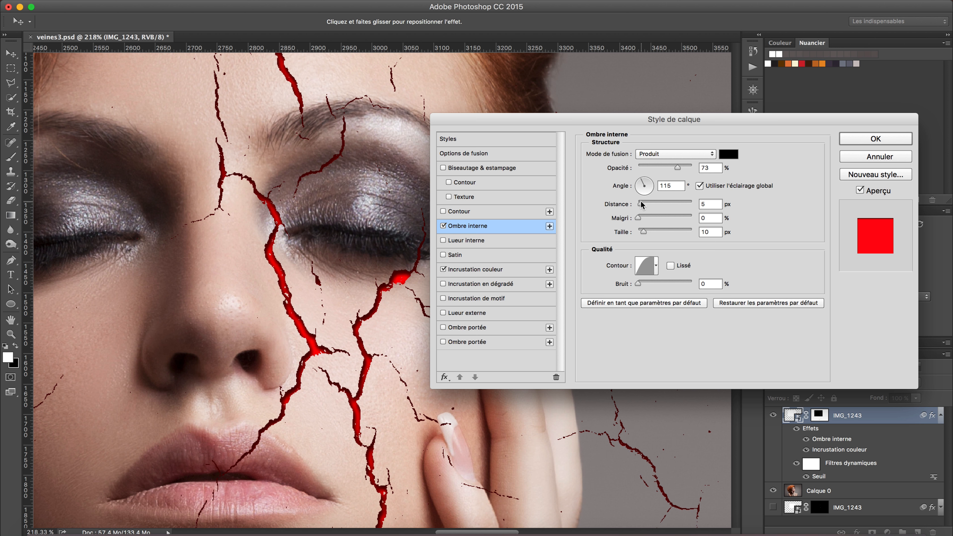
left_click_drag(639, 286, 643, 285)
scroll(375, 203, "up", 5)
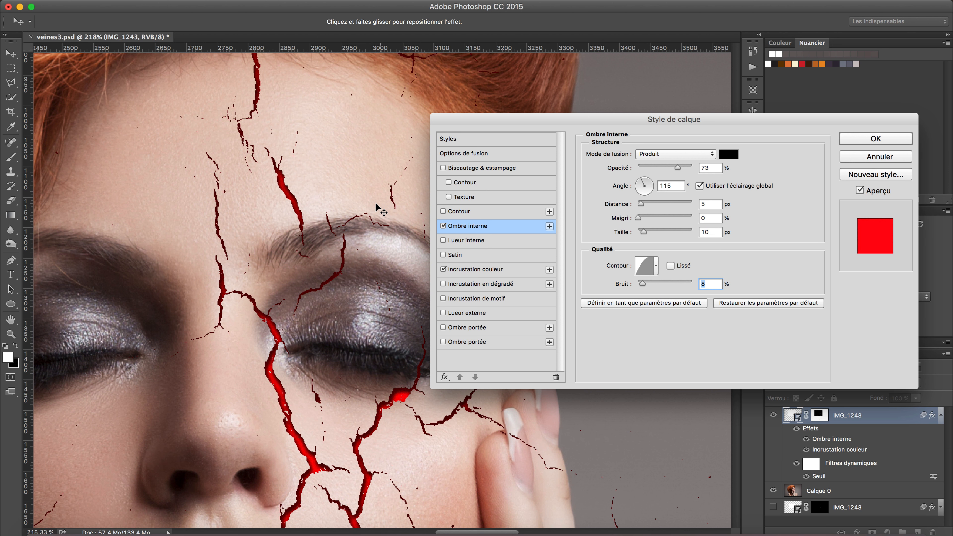
Add a Drop Shadow (Ombre portée) to the cracks and restore its default settings.
scroll(375, 203, "down", 5)
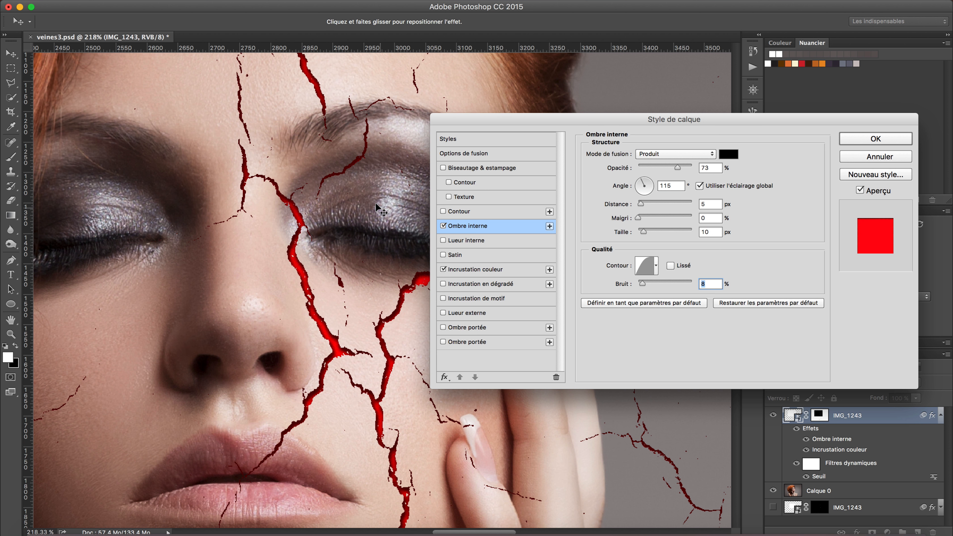
scroll(375, 203, "down", 6)
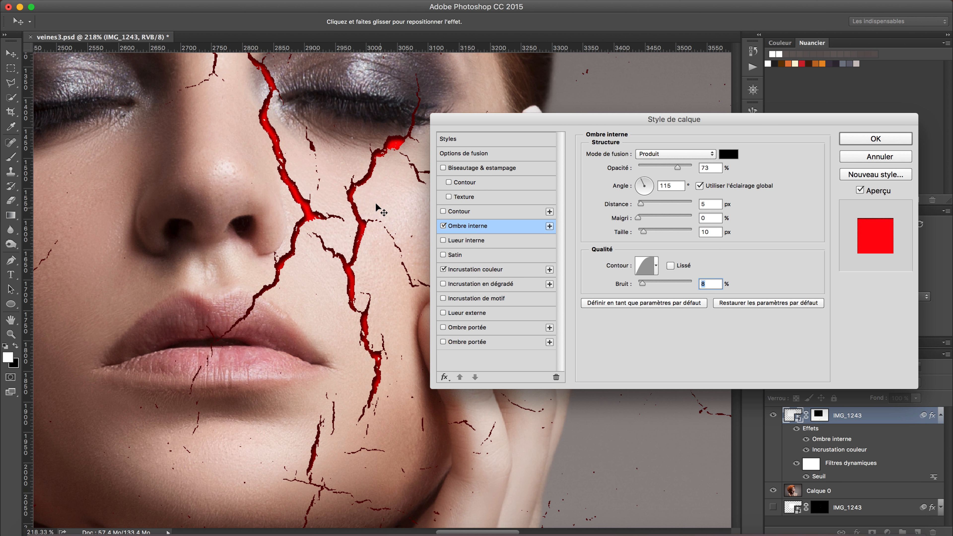
scroll(375, 203, "up", 4)
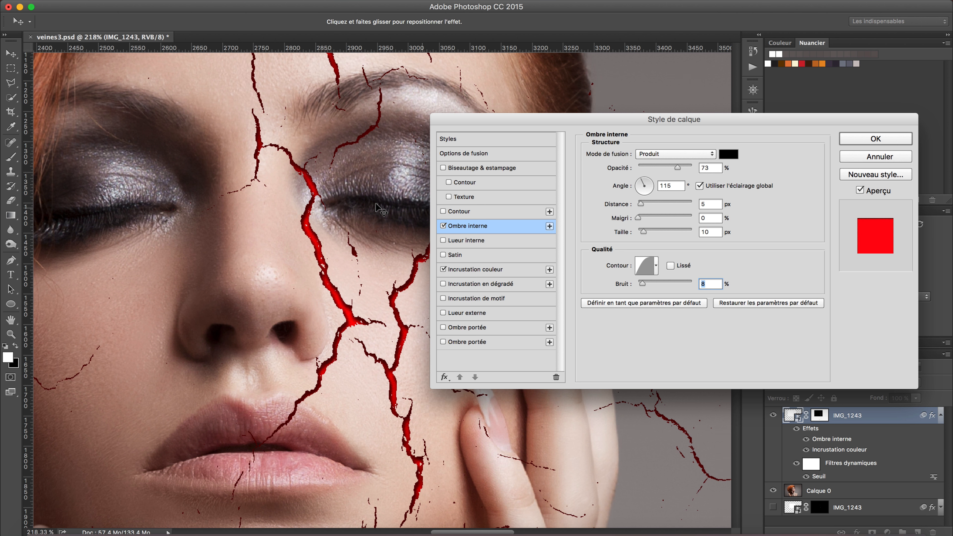
scroll(375, 203, "up", 2)
scroll(375, 203, "right", 3)
left_click(511, 342)
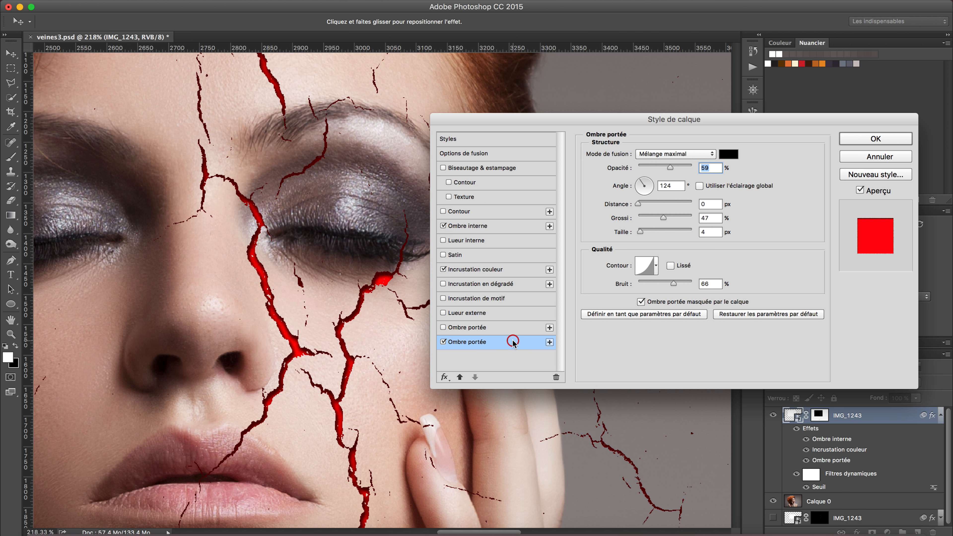
left_click(505, 345)
left_click(761, 314)
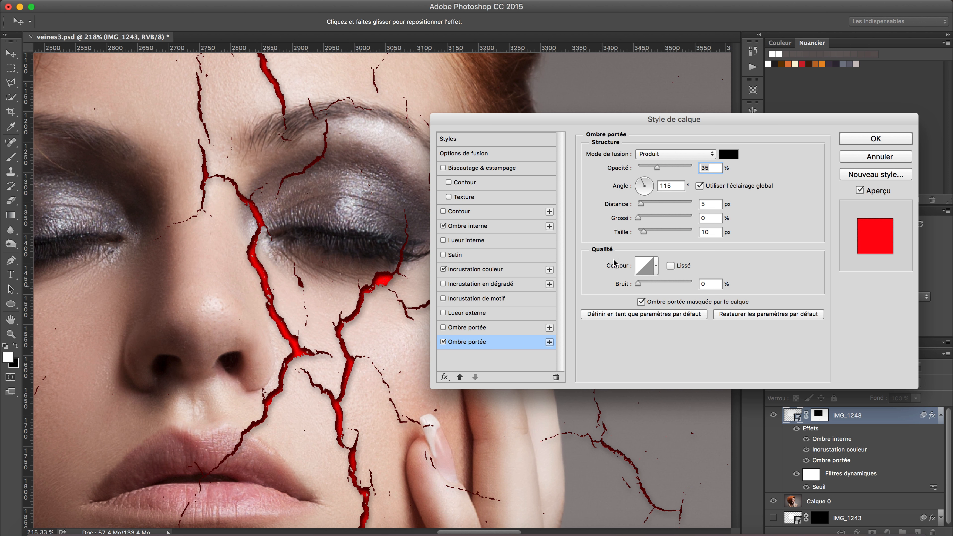
Try a heavy drop shadow with size (Taille) 35 px, spread (Grossi) 45% and opacity 100%.
scroll(251, 290, "down", 1)
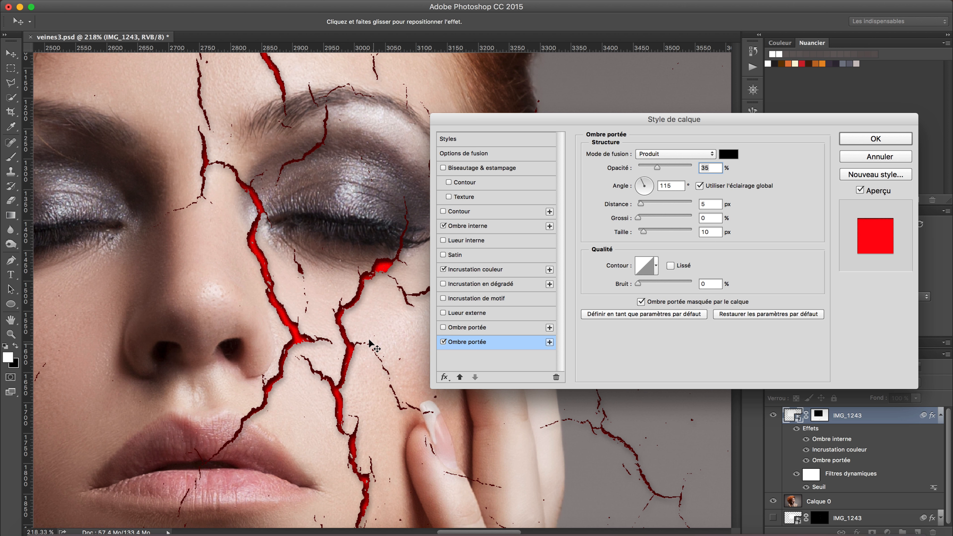
scroll(357, 339, "down", 6)
scroll(357, 340, "left", 3)
scroll(372, 344, "up", 4)
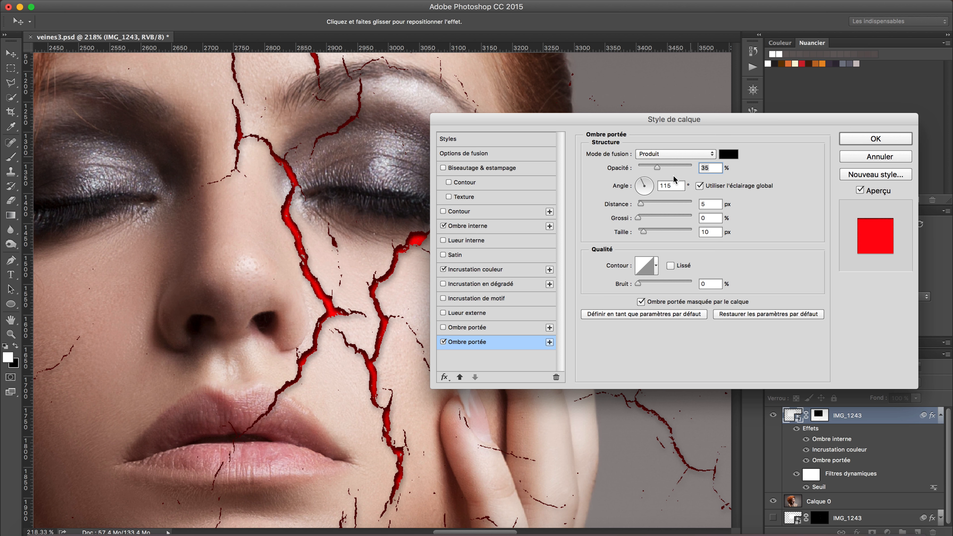
left_click_drag(647, 232, 662, 218)
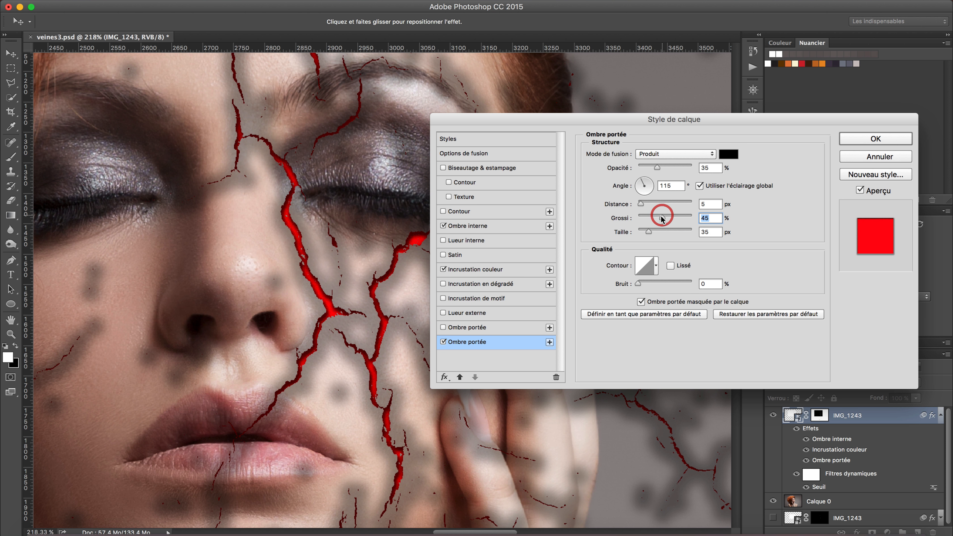
left_click_drag(673, 168, 698, 166)
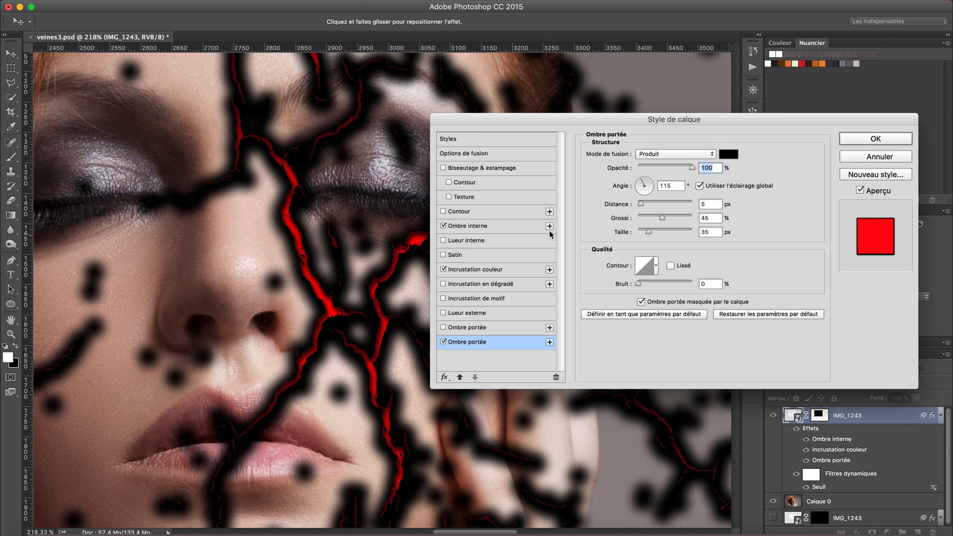
Set the drop shadow's blend mode to Mélange maximal and its opacity to 68%.
left_click(684, 157)
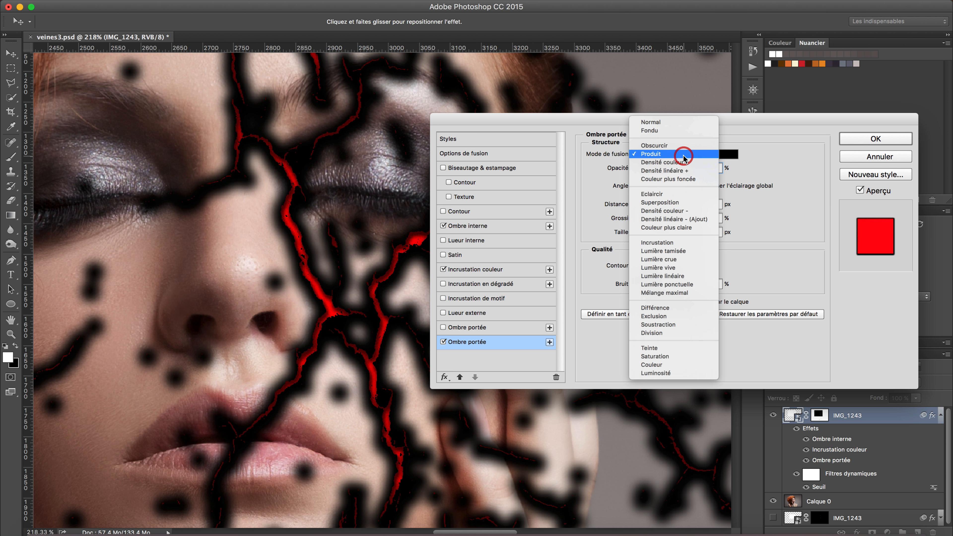
left_click(661, 293)
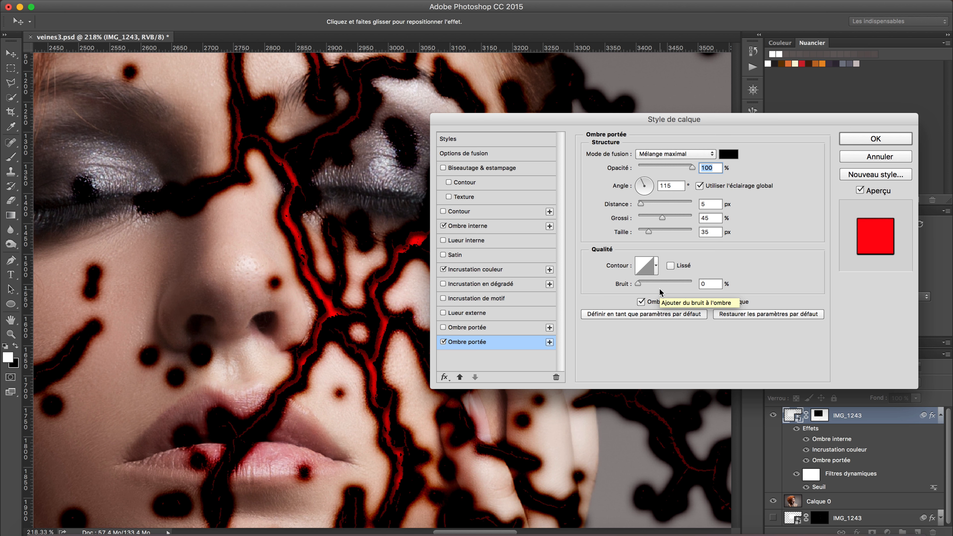
left_click(674, 164)
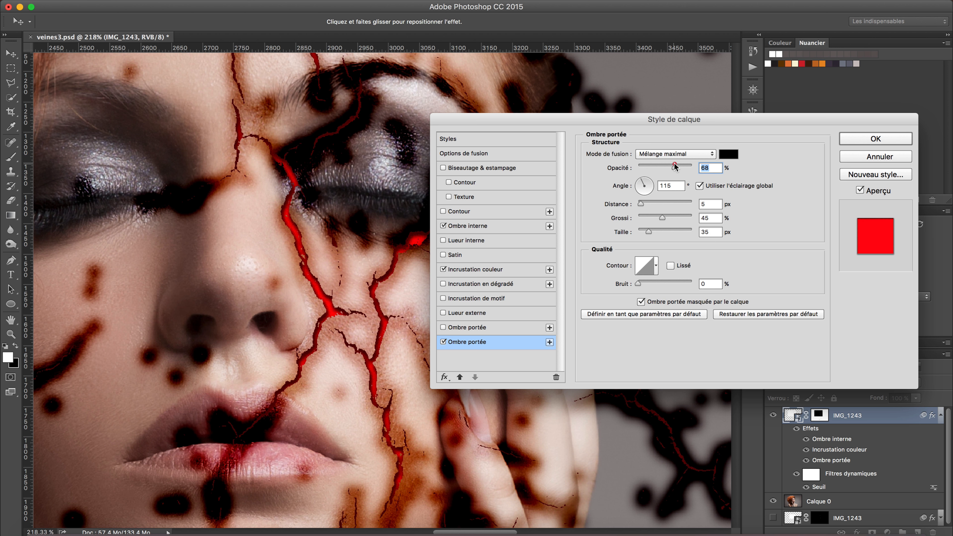
Refine the drop shadow with size 4 px, distance 0 px, noise (Bruit) 43% and spread (Grossi) 35%.
left_click(640, 230)
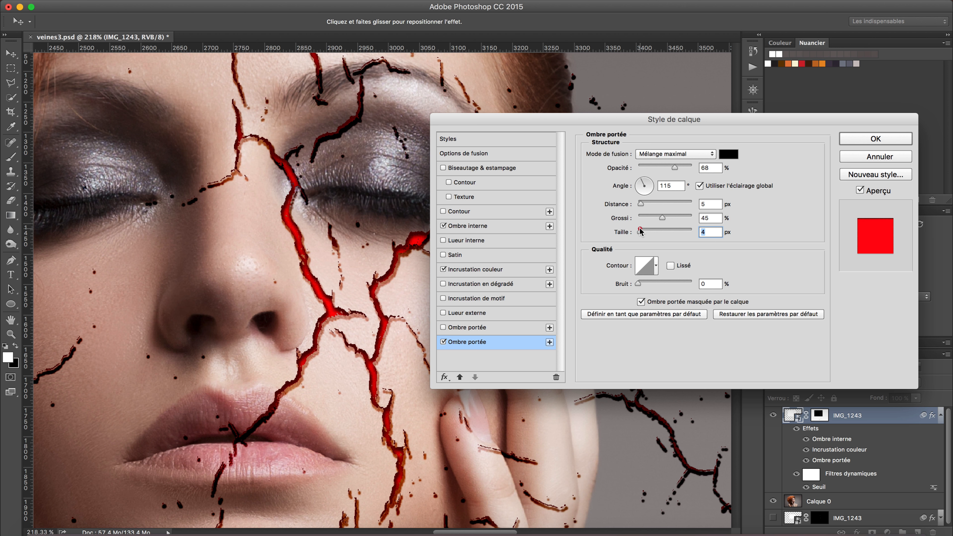
left_click_drag(640, 203, 616, 202)
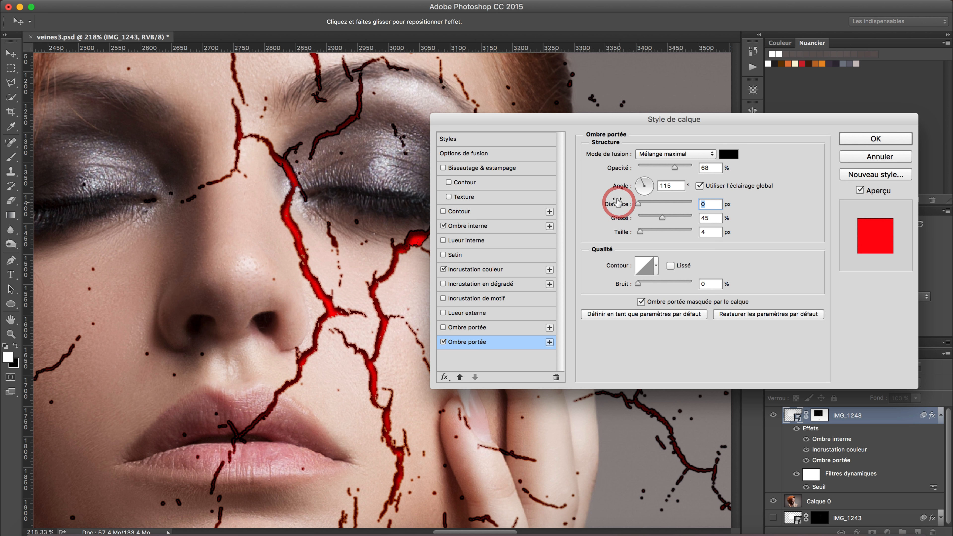
left_click(656, 283)
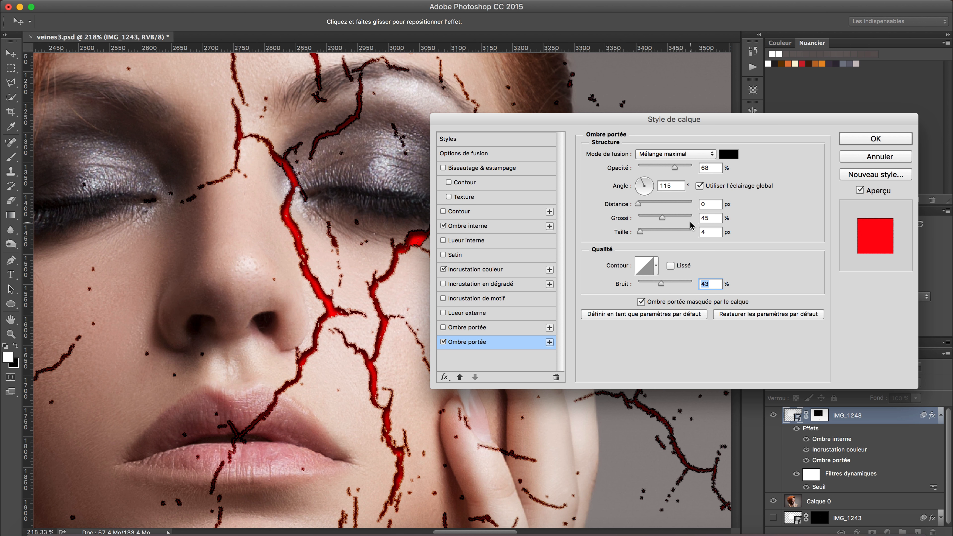
left_click(656, 219)
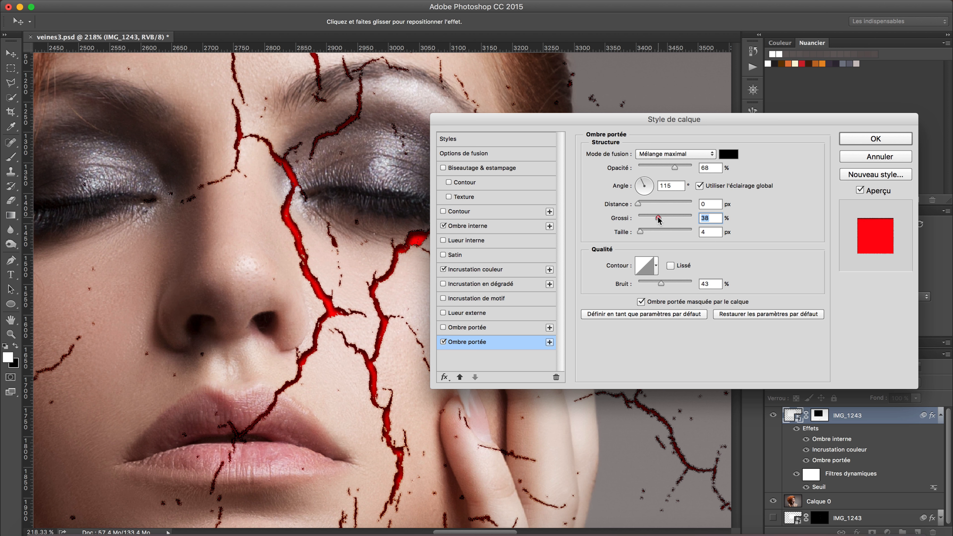
left_click_drag(658, 217, 657, 217)
Compare the cracks across the face with the drop shadow switched off and on, and apply the layer style with it enabled.
scroll(257, 172, "up", 5)
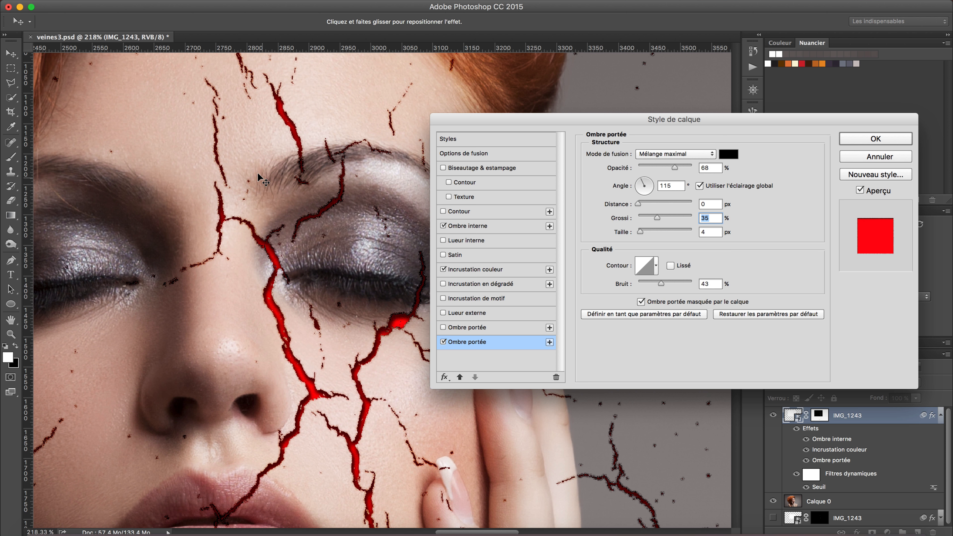
scroll(257, 172, "down", 10)
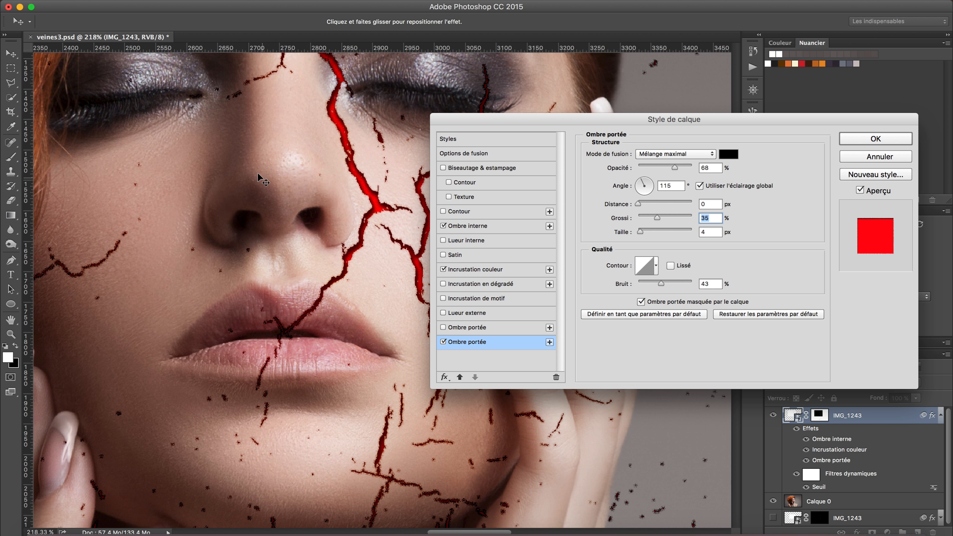
scroll(258, 172, "down", 2)
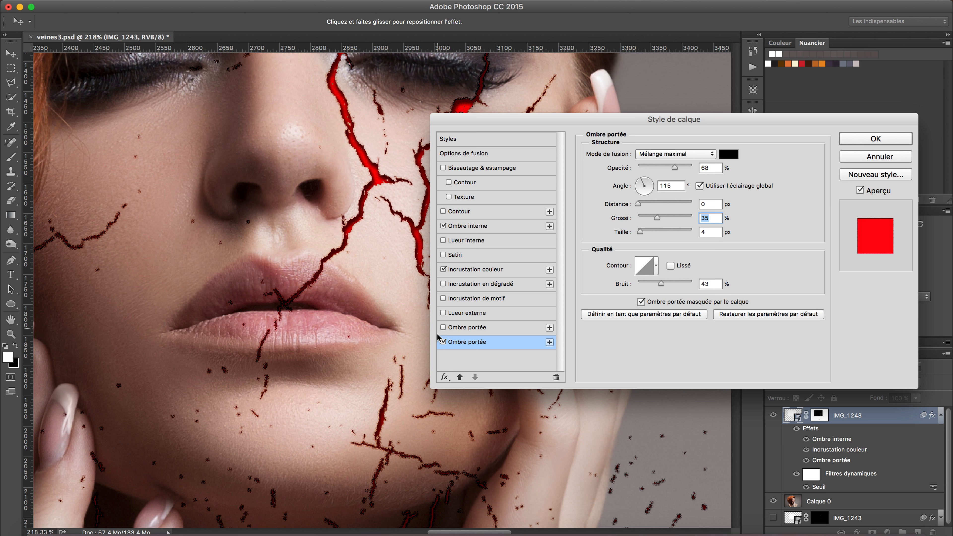
left_click(443, 342)
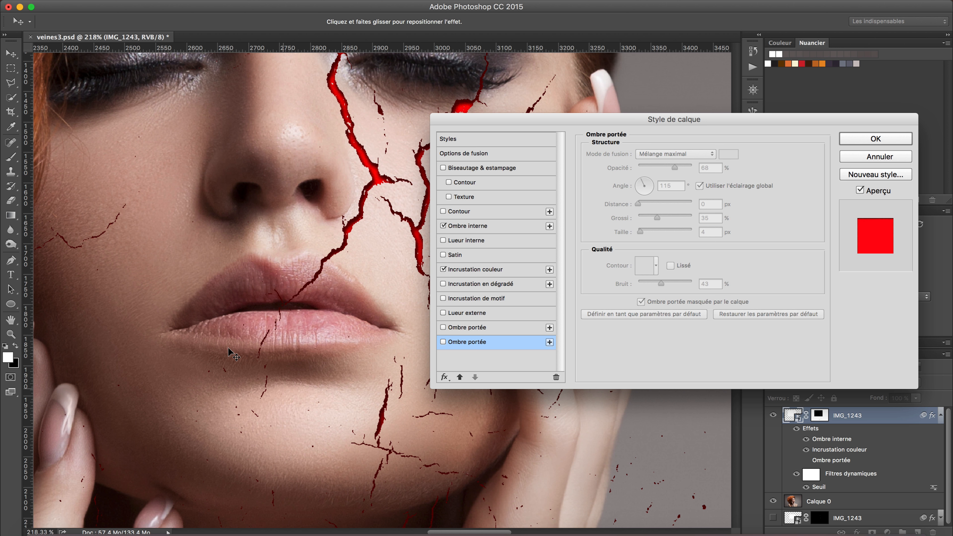
scroll(230, 352, "down", 2)
scroll(230, 352, "left", 2)
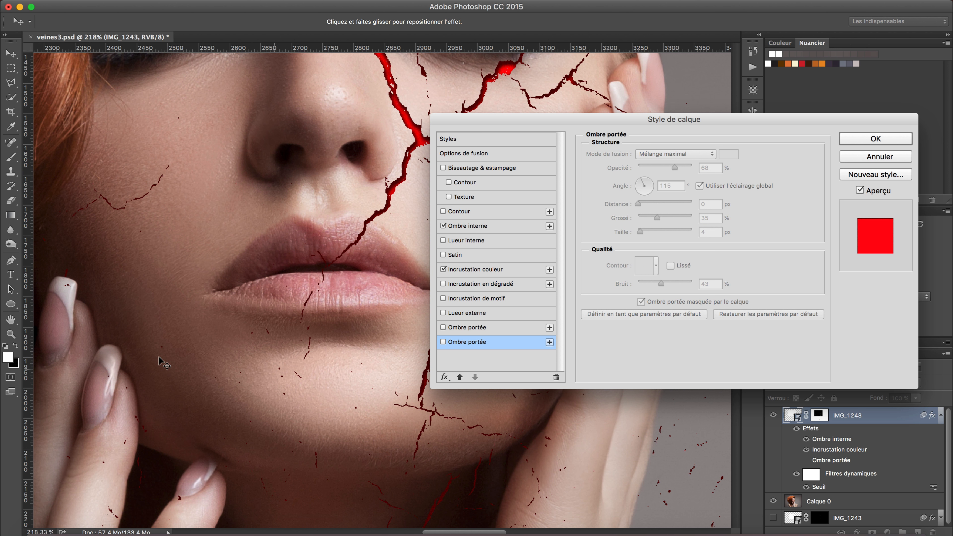
left_click(443, 342)
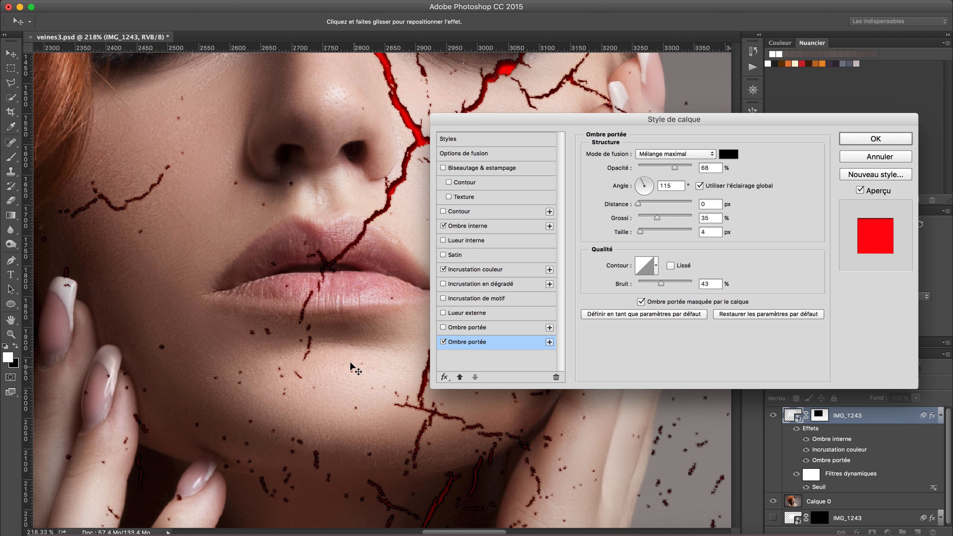
scroll(350, 361, "up", 3)
scroll(350, 361, "right", 2)
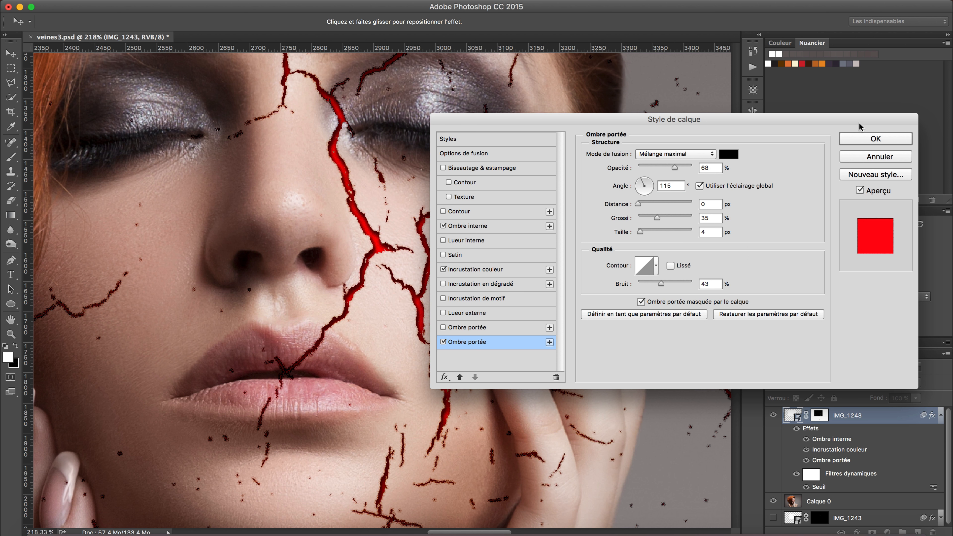
left_click(859, 141)
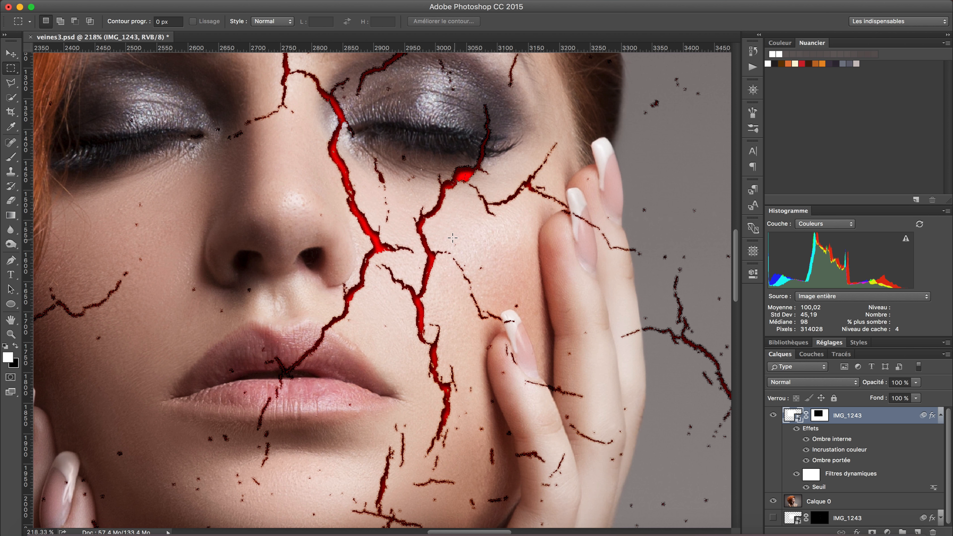
Target the crack layer's mask, select a rectangle just inside the texture's thin border line, and invert the selection.
scroll(453, 237, "down", 5)
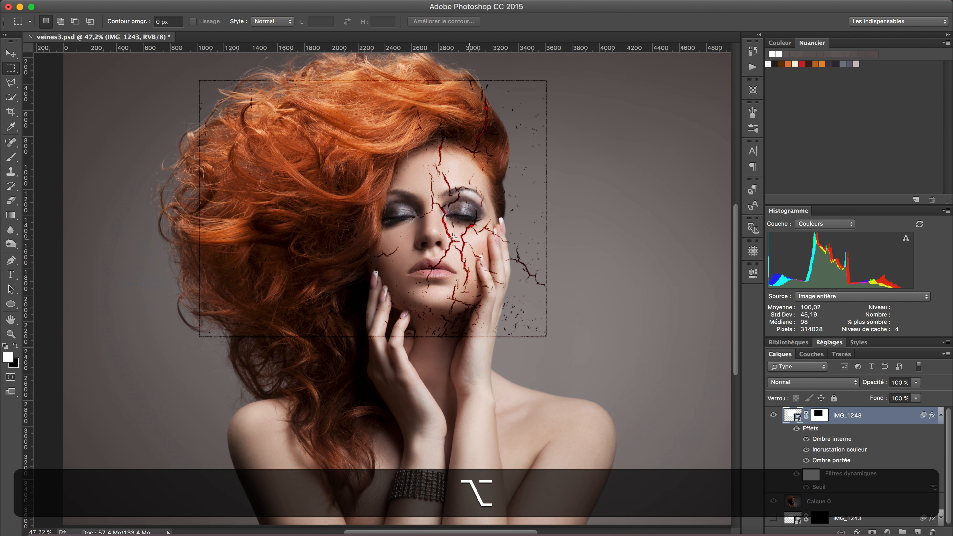
scroll(452, 237, "up", 5)
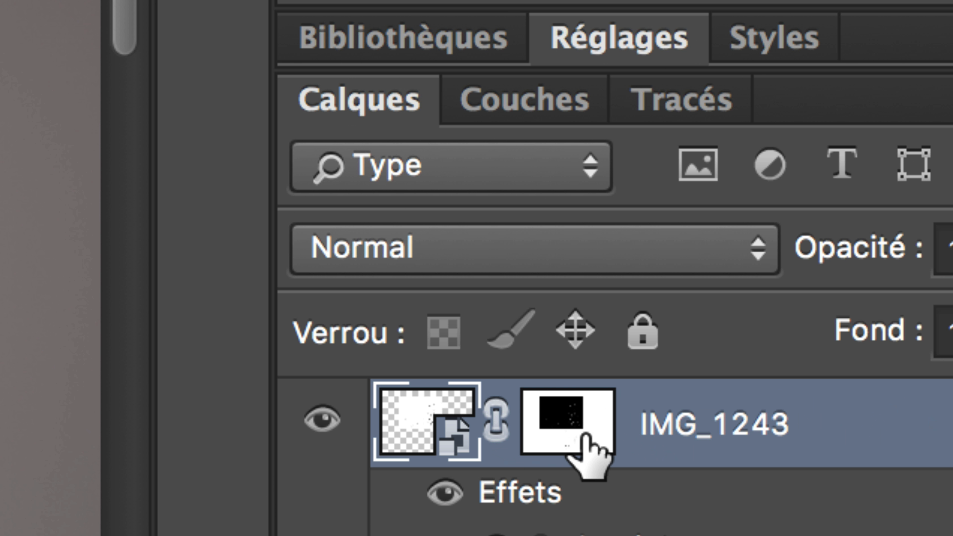
scroll(610, 473, "down", 1)
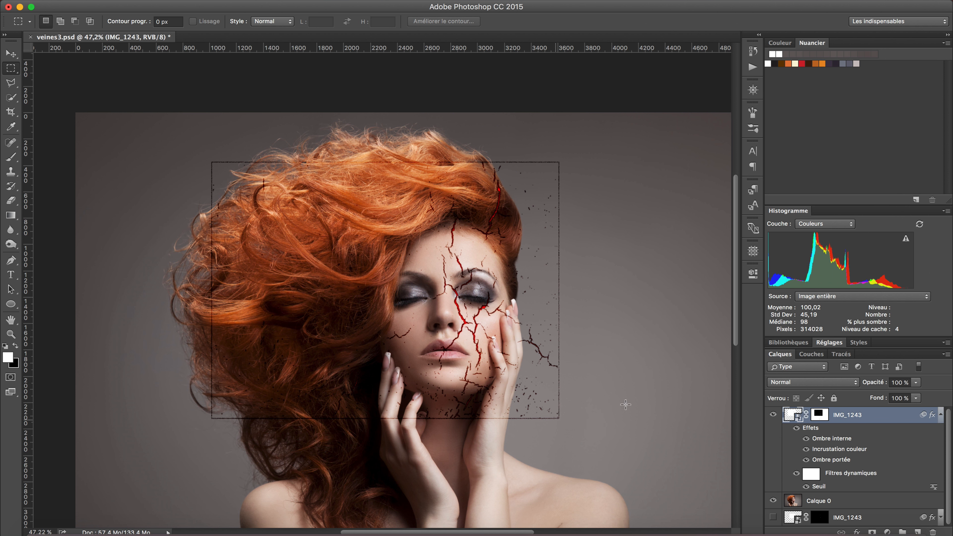
left_click(820, 415)
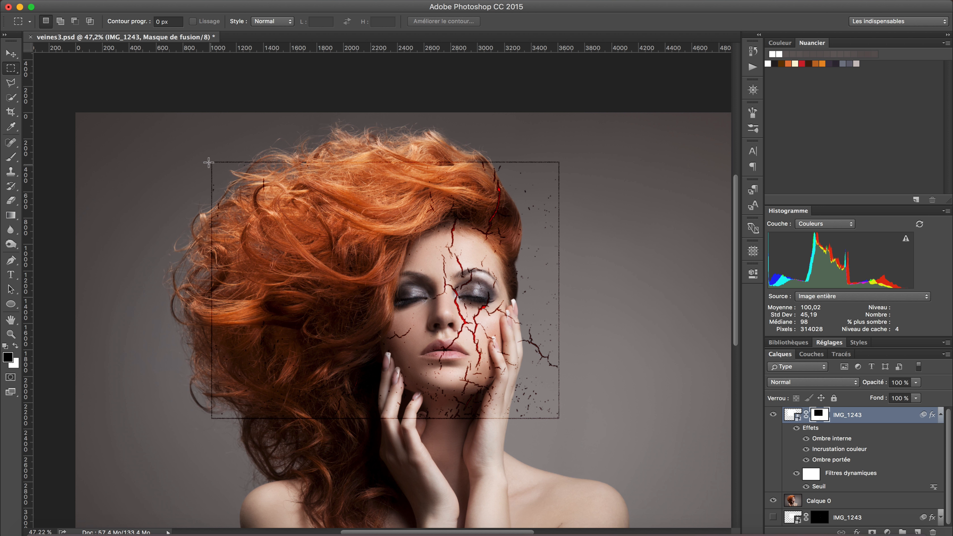
left_click_drag(213, 164, 555, 414)
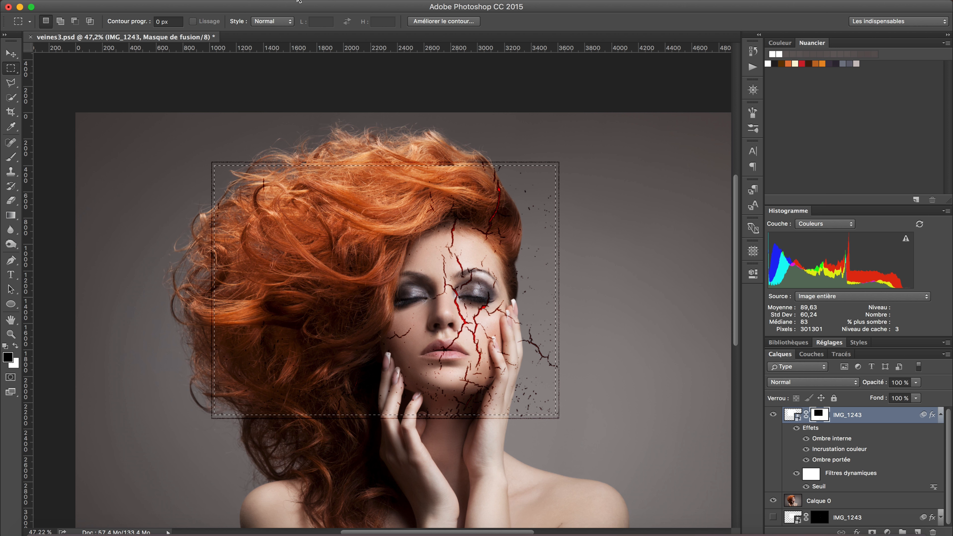
left_click(259, 3)
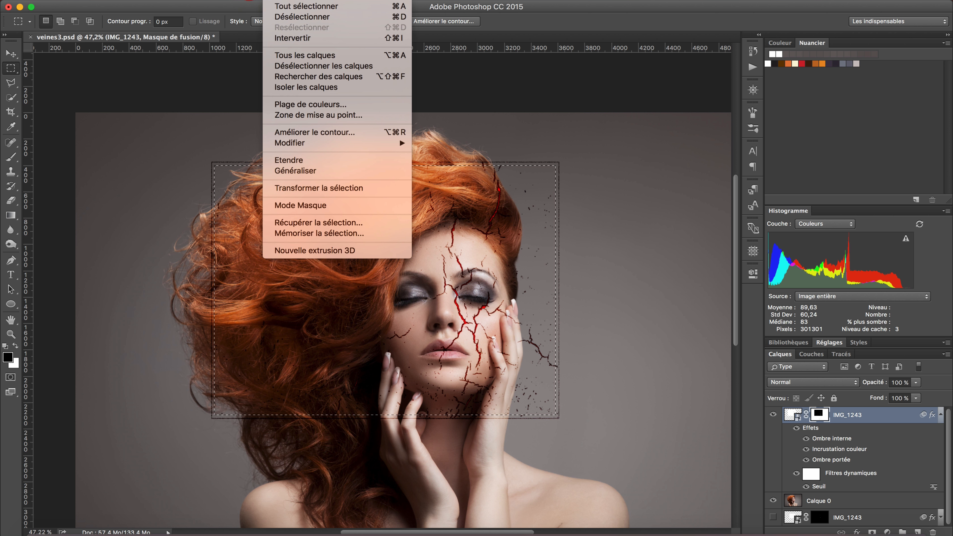
left_click(294, 37)
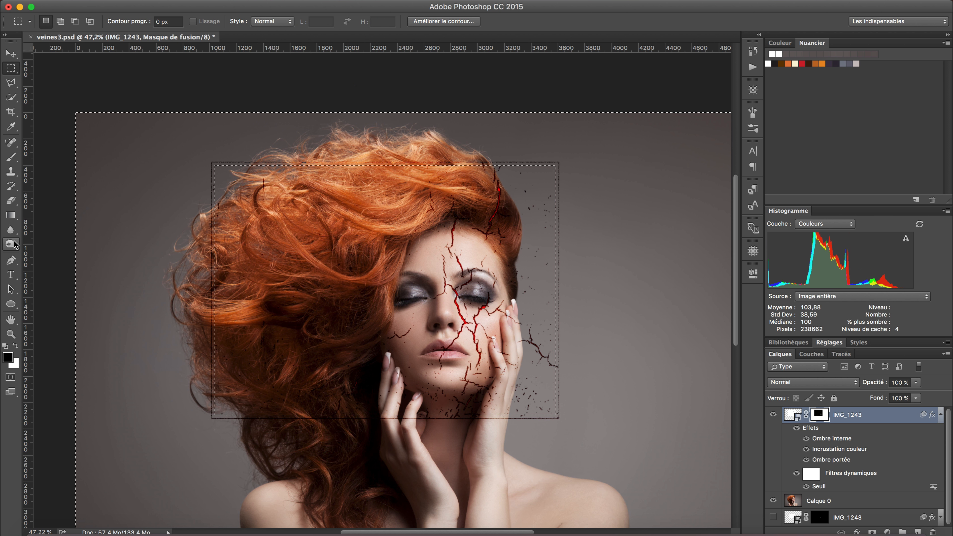
Fill the selected area of the layer mask with black to hide the texture's border line, and clear the selection.
left_click(11, 157)
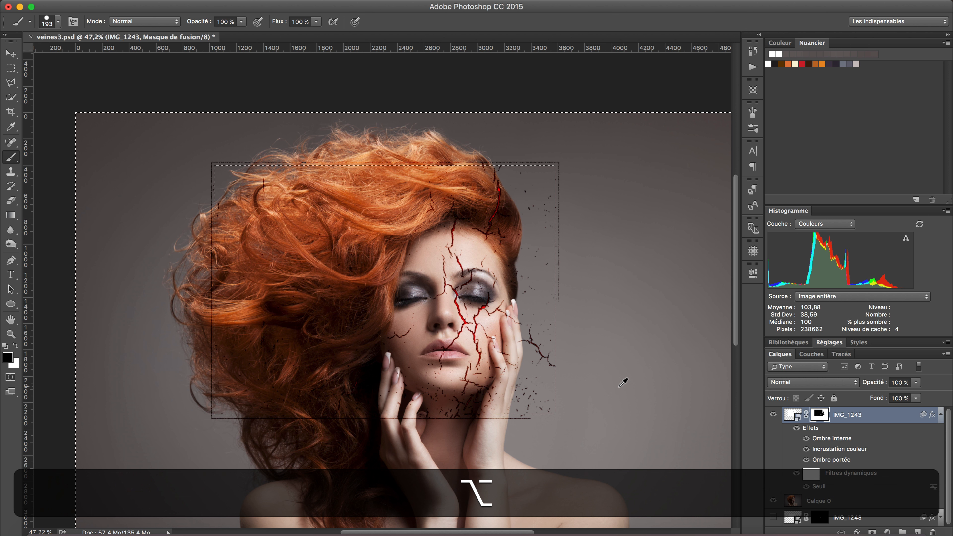
key("alt+BackSpace")
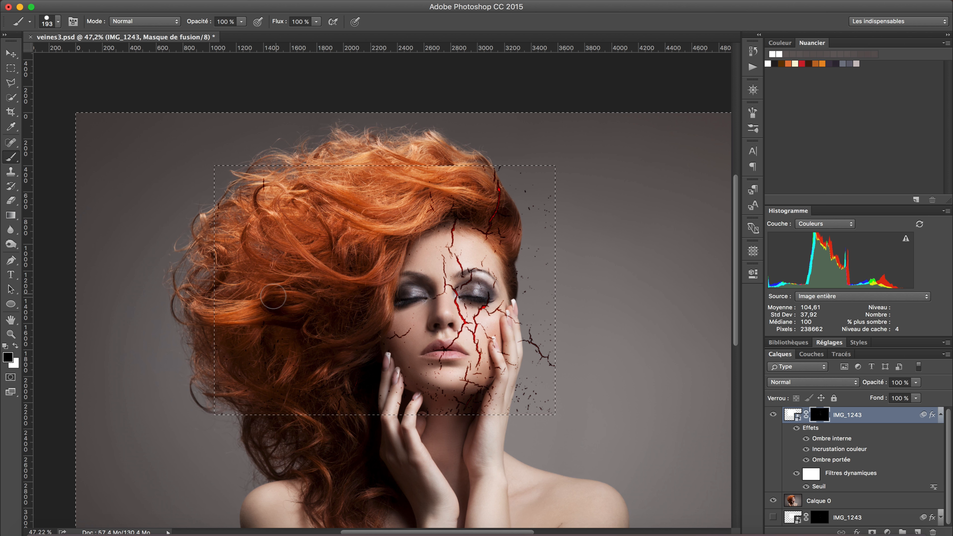
left_click(11, 68)
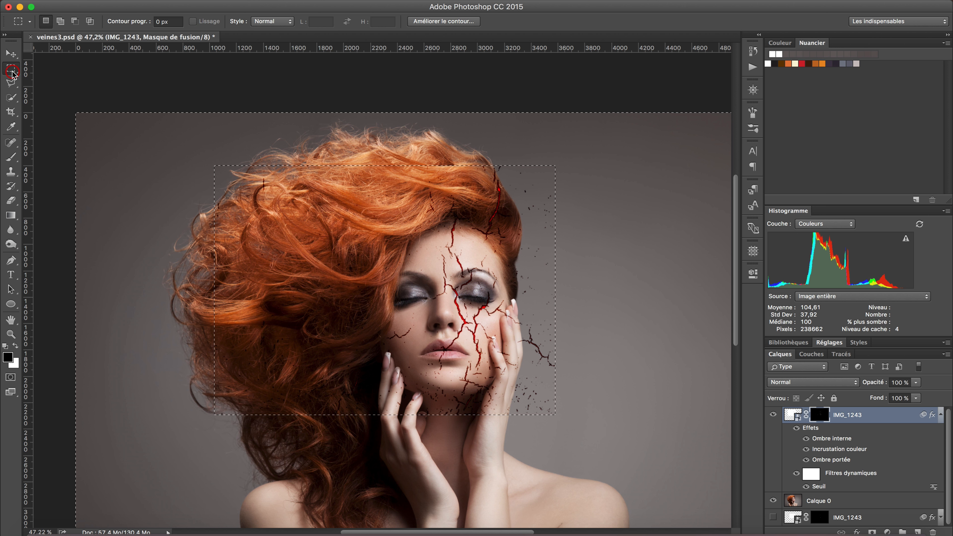
left_click(185, 168)
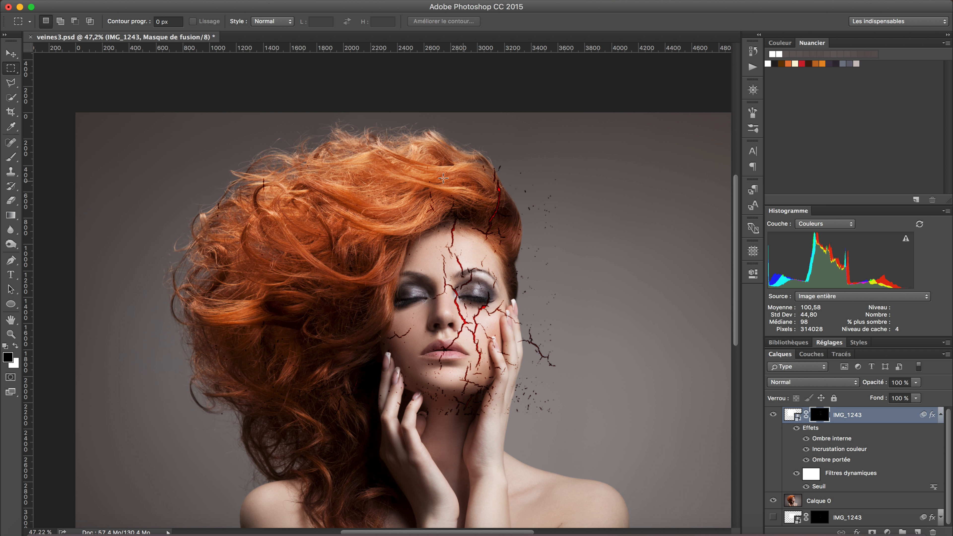
Paint black with the 193 px brush on the crack layer's mask to hide stray cracks over the neck, background and hair.
left_click(10, 157)
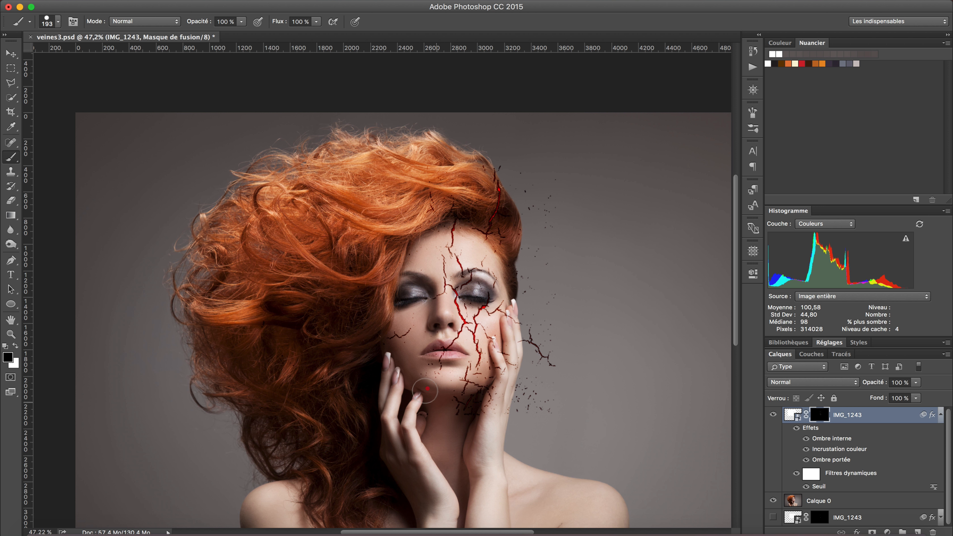
mouse_move(425, 390)
left_mouse_down()
mouse_move(469, 415)
mouse_move(443, 406)
mouse_move(542, 411)
mouse_move(557, 400)
left_mouse_up()
mouse_move(509, 245)
left_mouse_down()
mouse_move(482, 222)
mouse_move(515, 173)
left_mouse_up()
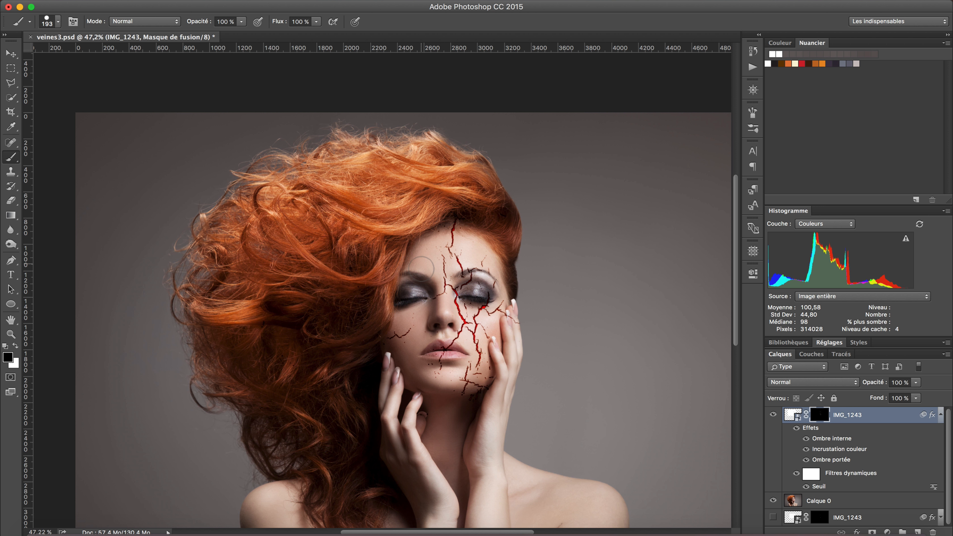
Mask out the crack crossing the eyelid beneath the cracked eyebrow and the crack running over the lips.
scroll(472, 290, "up", 5)
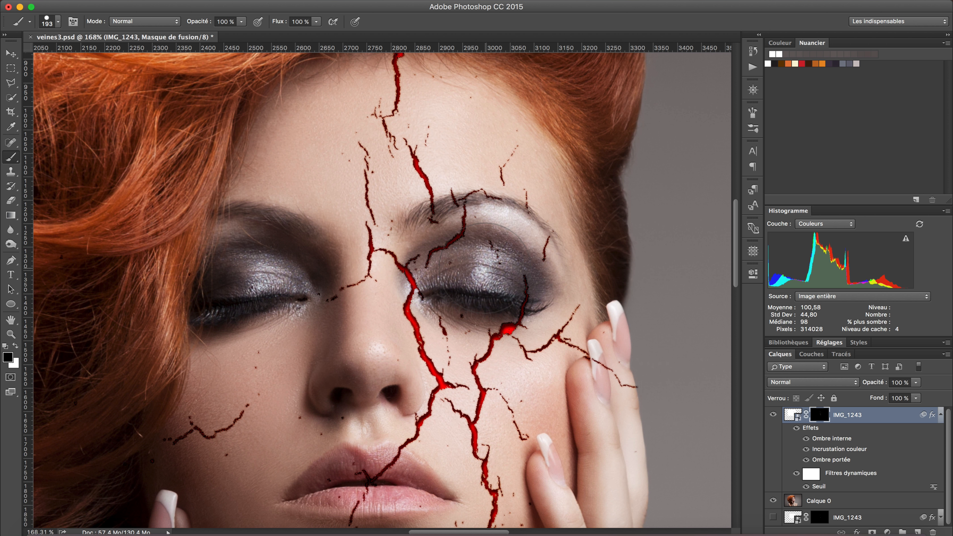
left_click_drag(465, 262, 474, 260)
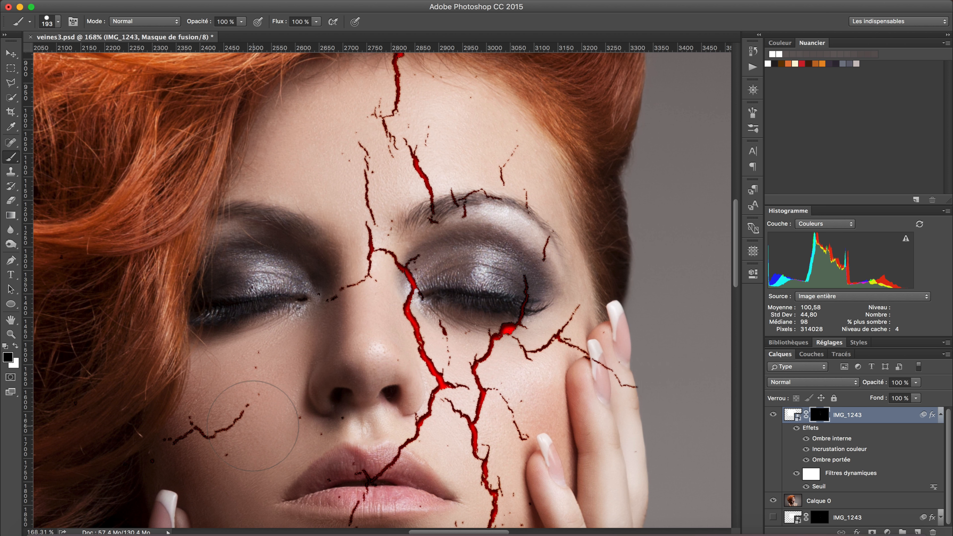
scroll(274, 393, "down", 2)
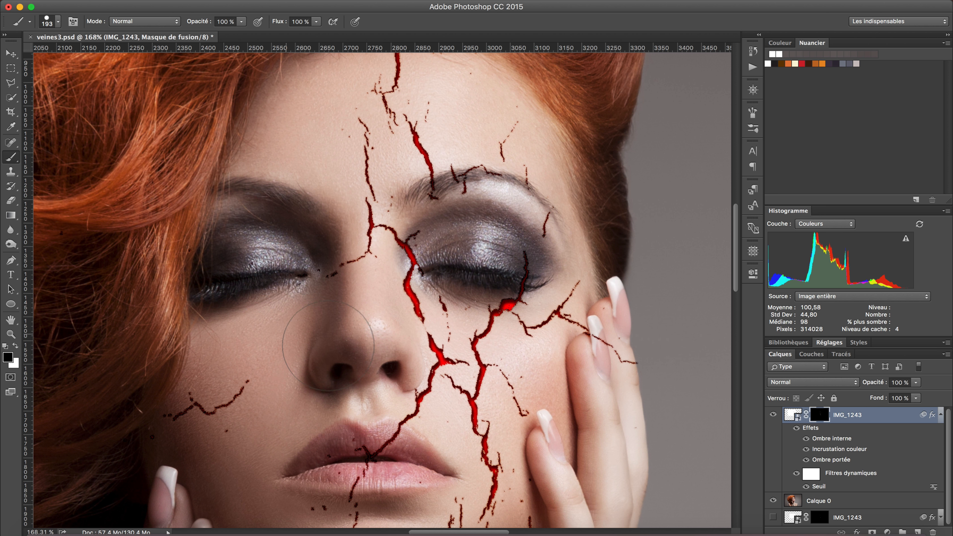
scroll(334, 356, "down", 2)
scroll(334, 358, "down", 8)
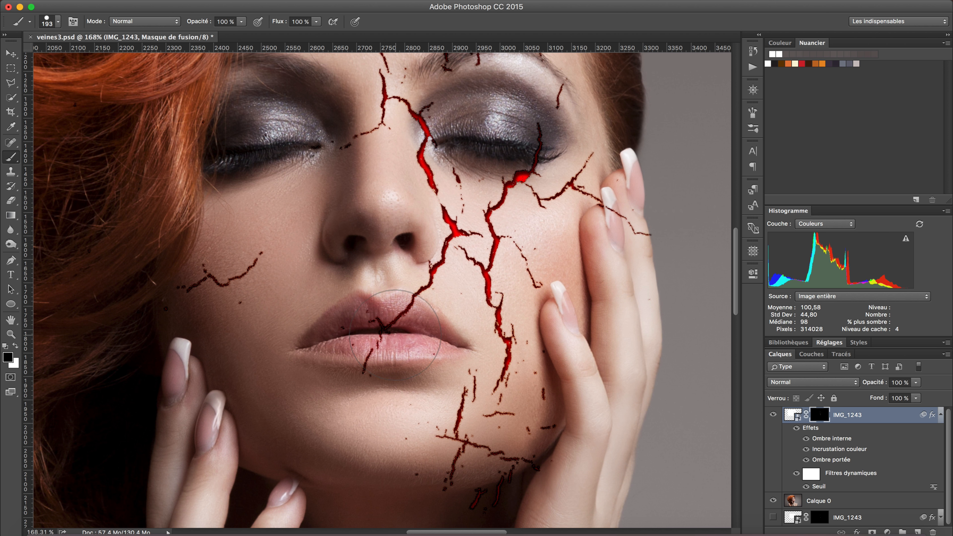
scroll(373, 449, "up", 10)
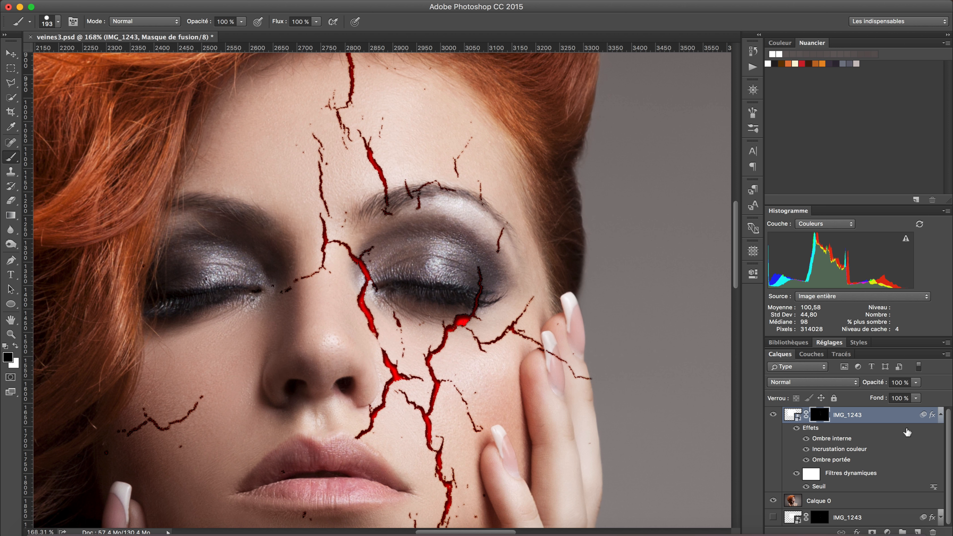
Increase the crack layer's inner shadow (Ombre interne) size to 16 px.
double_click(903, 412)
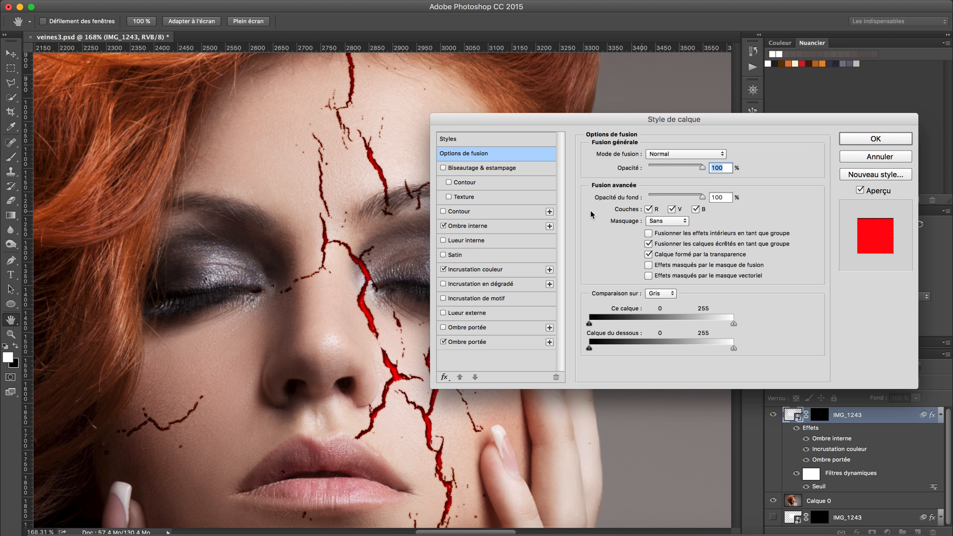
left_click(501, 226)
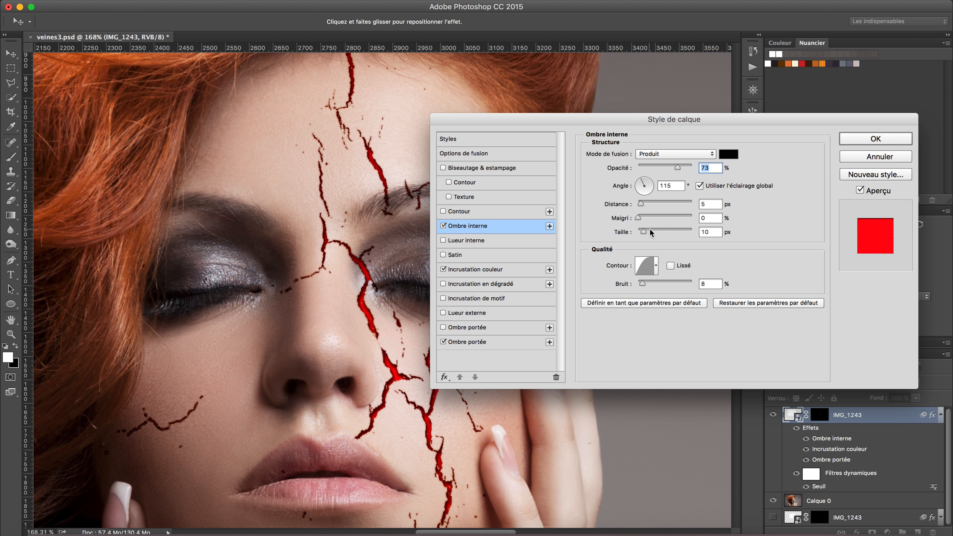
left_click_drag(651, 233, 646, 232)
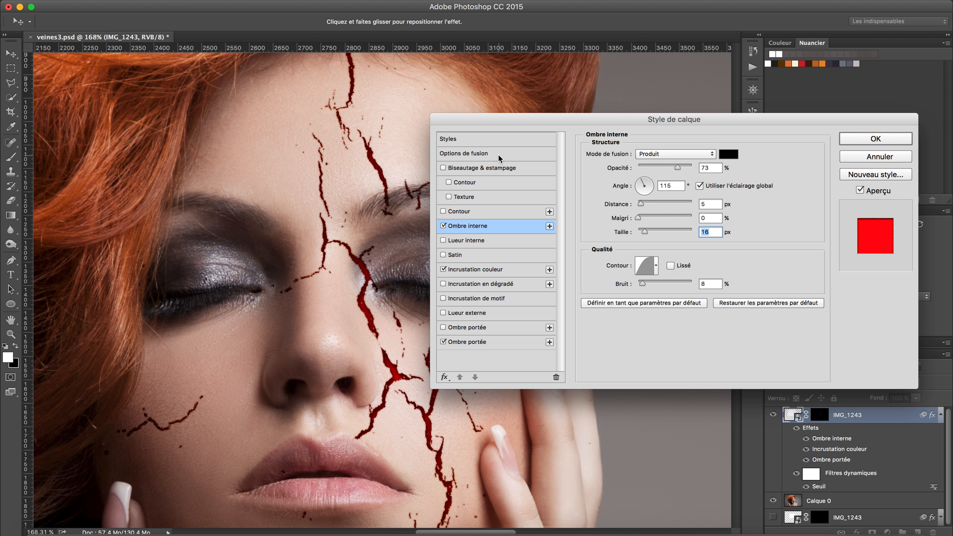
Add an inner bevel (Biseau interne) with direction Bas to the cracks, adjust its size and softness (Flou), and apply the layer style.
left_click(500, 172)
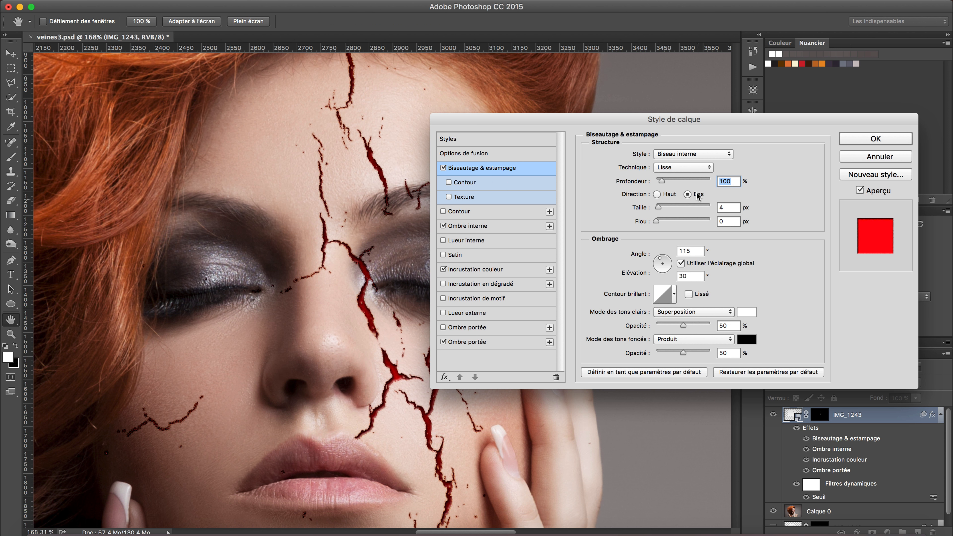
left_click_drag(662, 207, 659, 207)
left_click(659, 207)
left_click(659, 220)
left_click(876, 139)
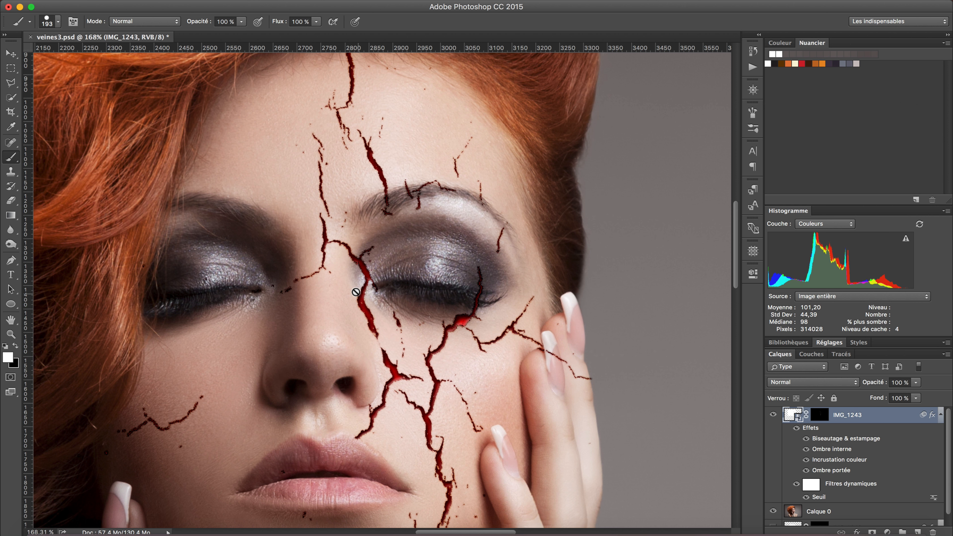